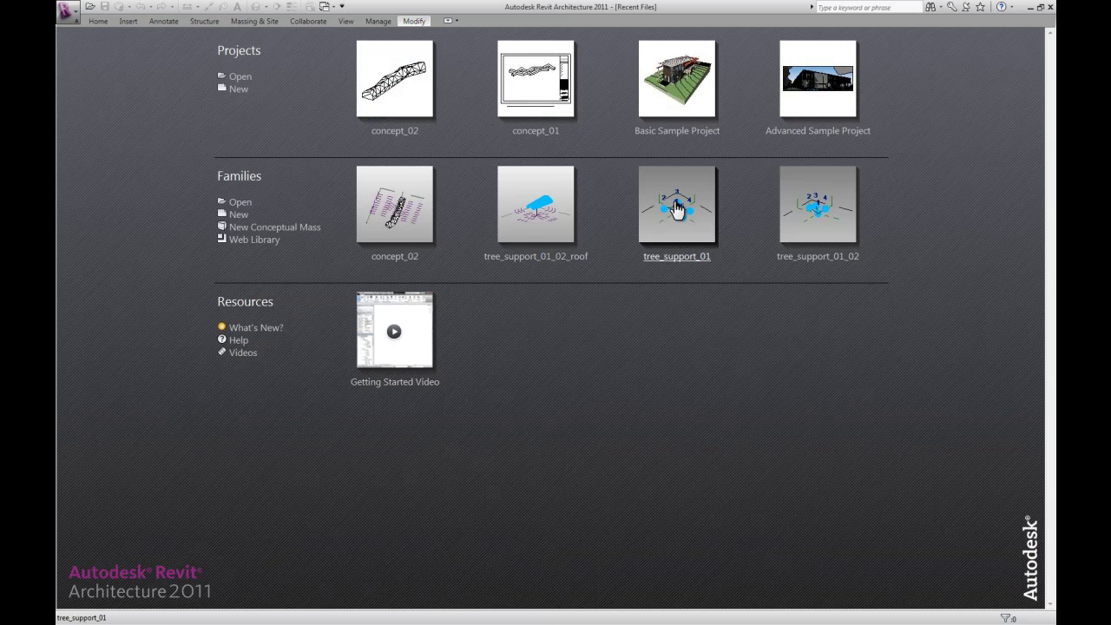
- Create a new conceptual mass and copy the Center (Front/Back) reference plane once to each side of it
left_click(269, 228)
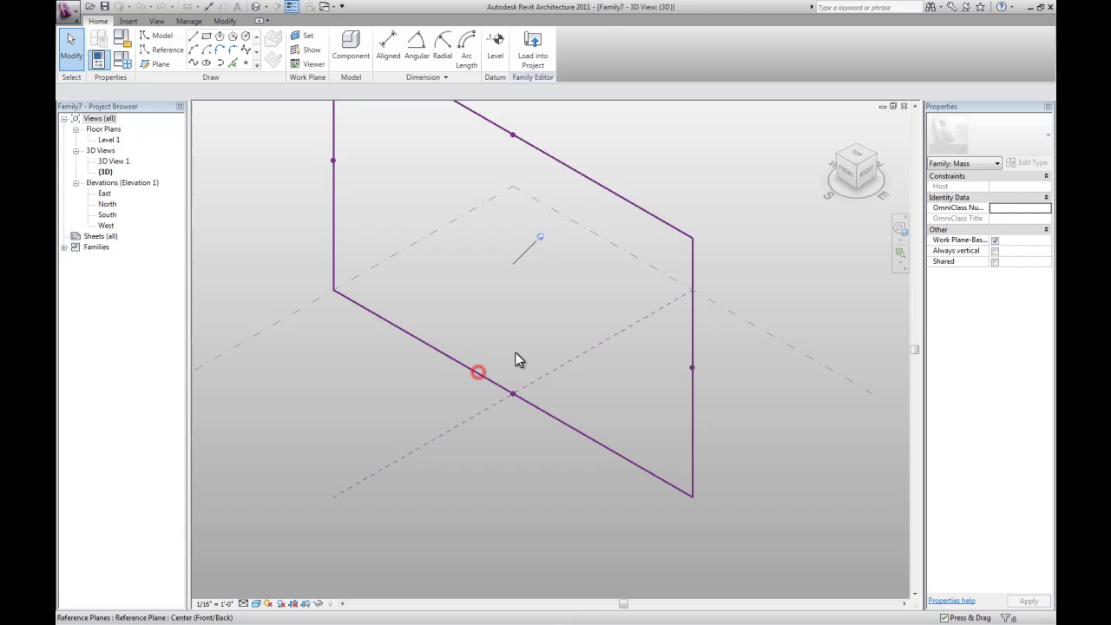
left_click(516, 358)
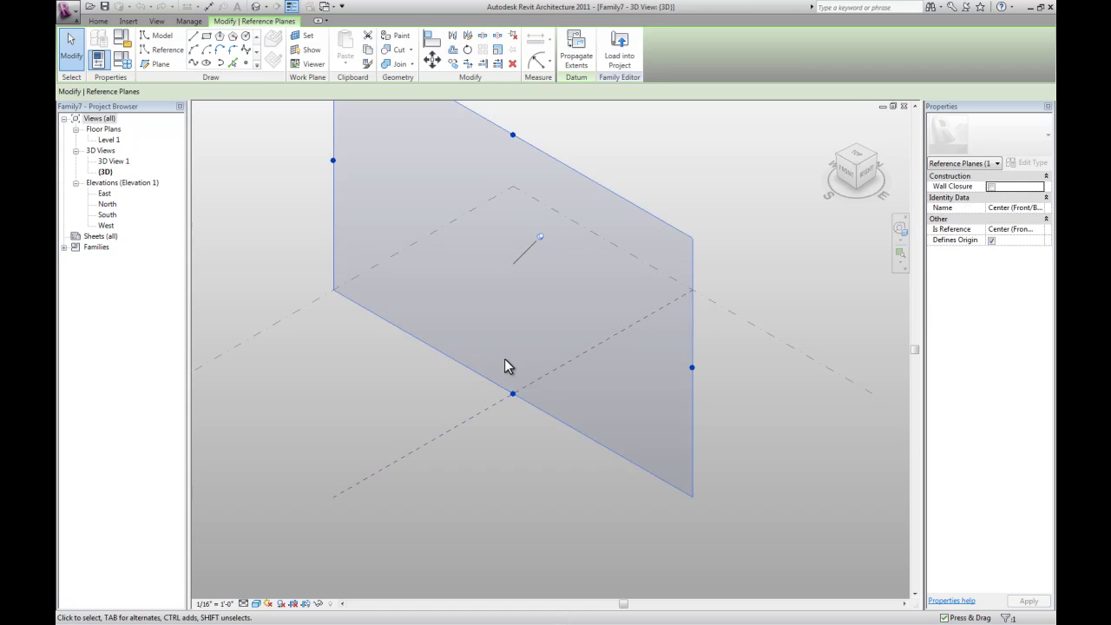
mouse_move(492, 382)
left_mouse_down("ctrl")
mouse_move(509, 365)
mouse_move(499, 379)
left_mouse_up("ctrl")
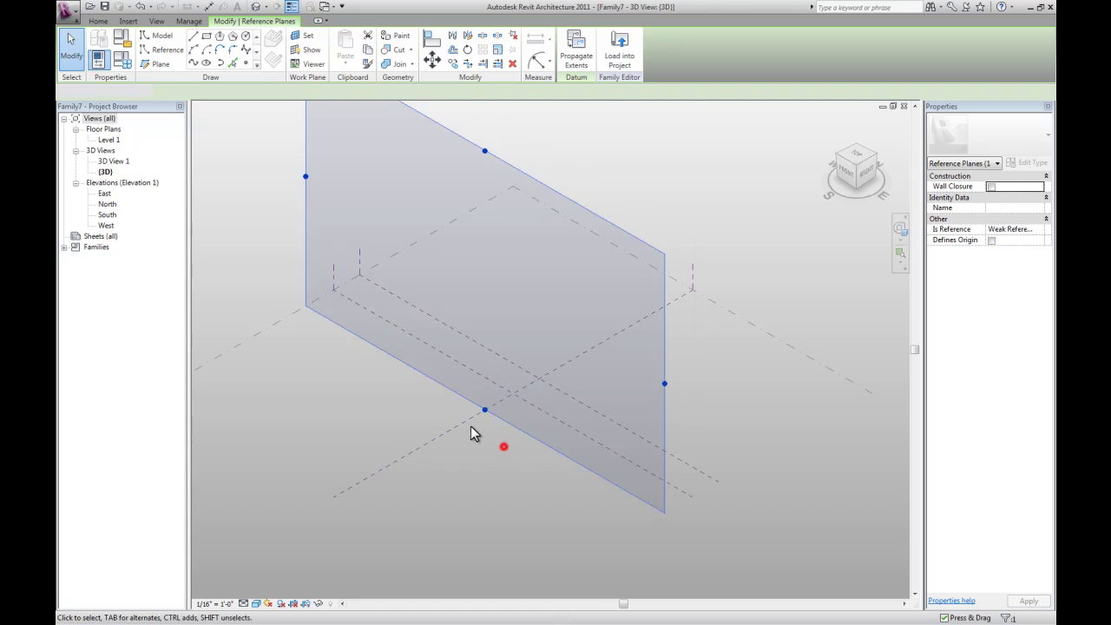
left_click(503, 446)
- Copy the Center (Left/Right) reference plane once to each side of it
left_click(479, 429)
left_click_drag(489, 439, 509, 450, "ctrl")
left_click(518, 427)
- Set the right-hand copied plane's distance from the Center (Left/Right) plane to 30'
scroll(499, 430, "up", 1)
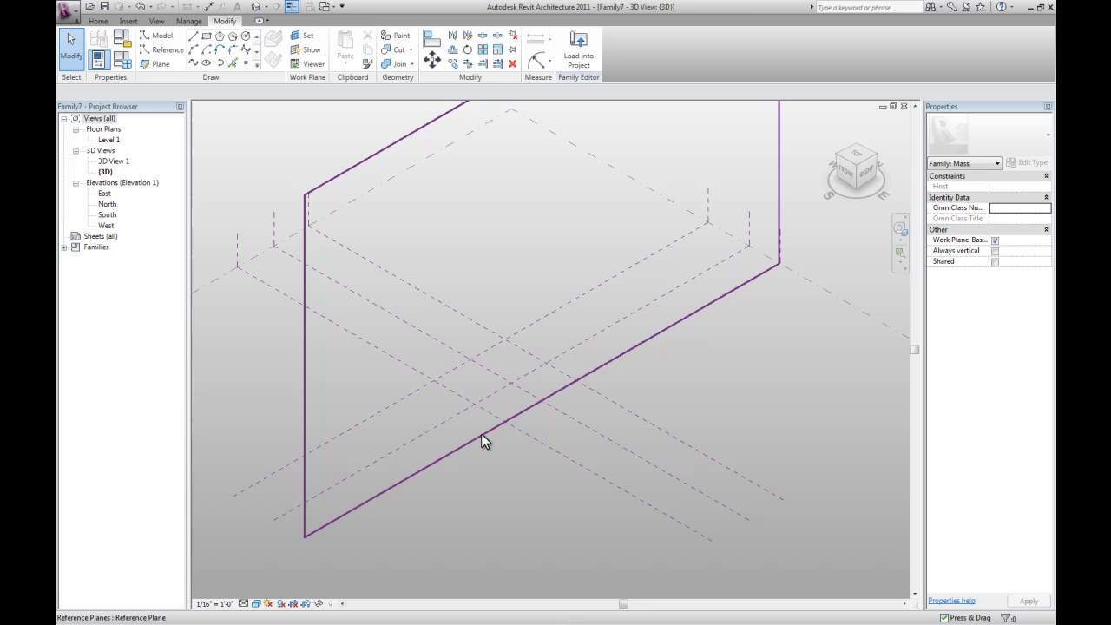
left_click(479, 437)
left_click(395, 469)
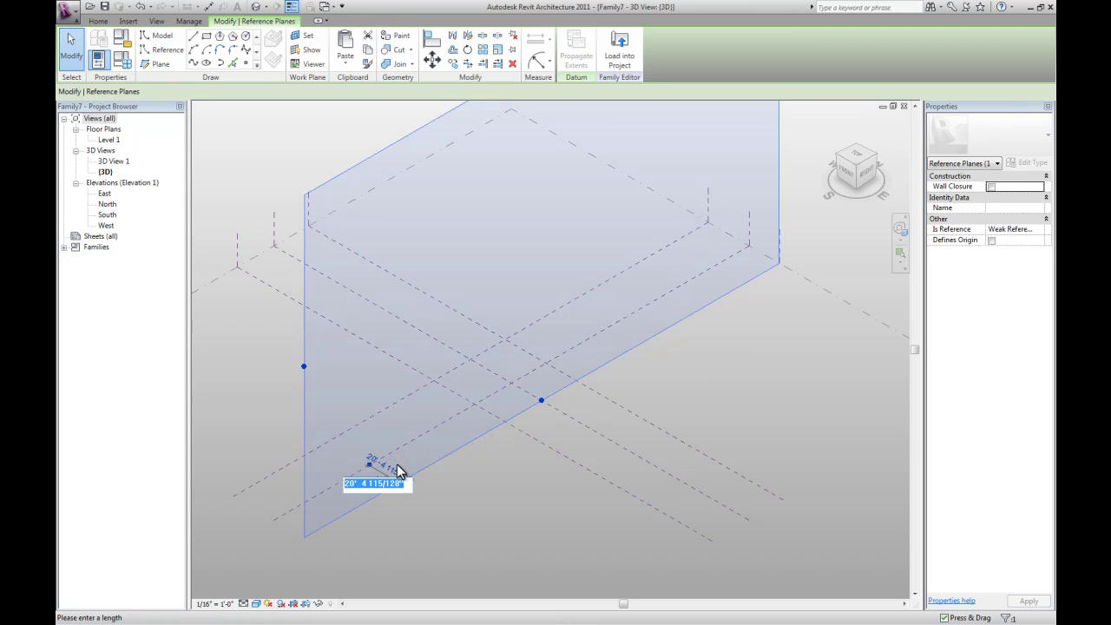
type("28")
key("Return")
- Set the left-hand copied plane's distance from the Center (Left/Right) plane to 30' as well
left_click(405, 399)
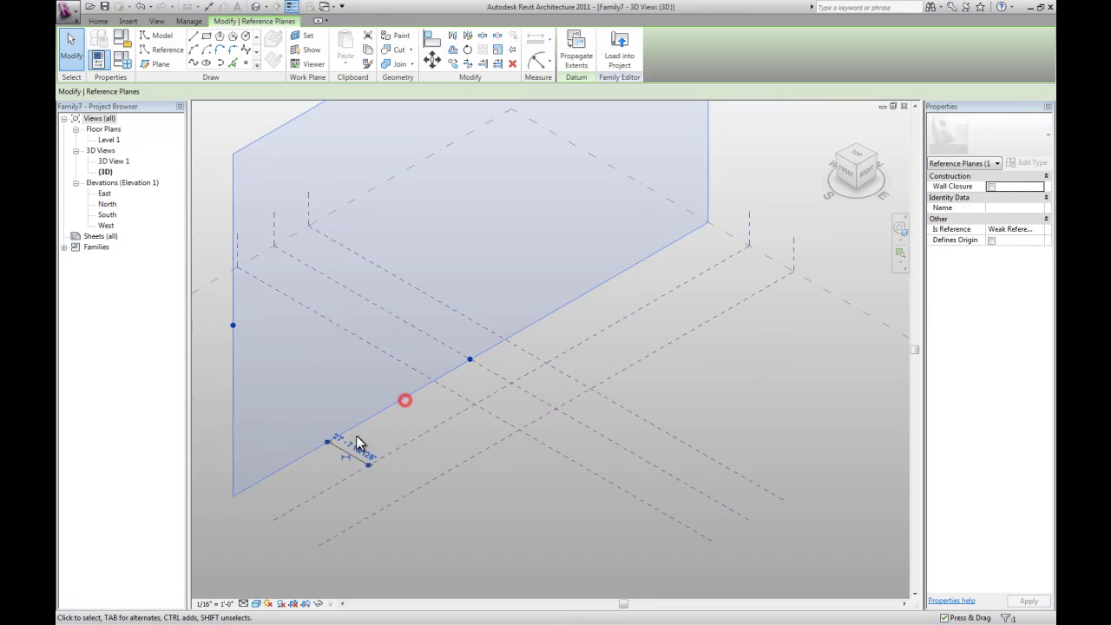
left_click(352, 444)
type("30")
key("Return")
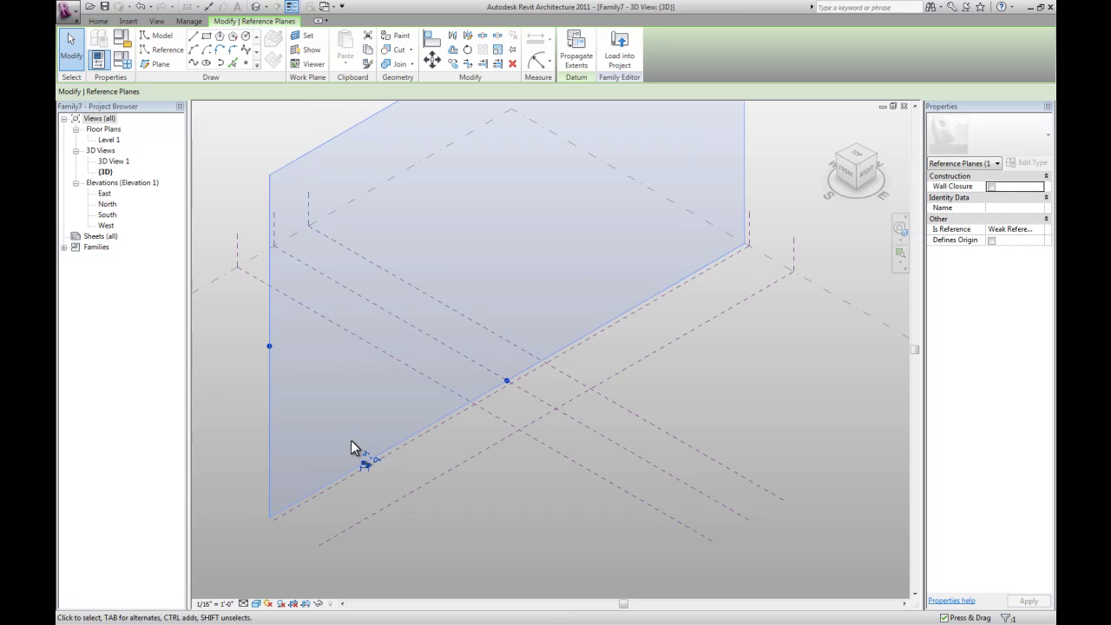
left_click(377, 452)
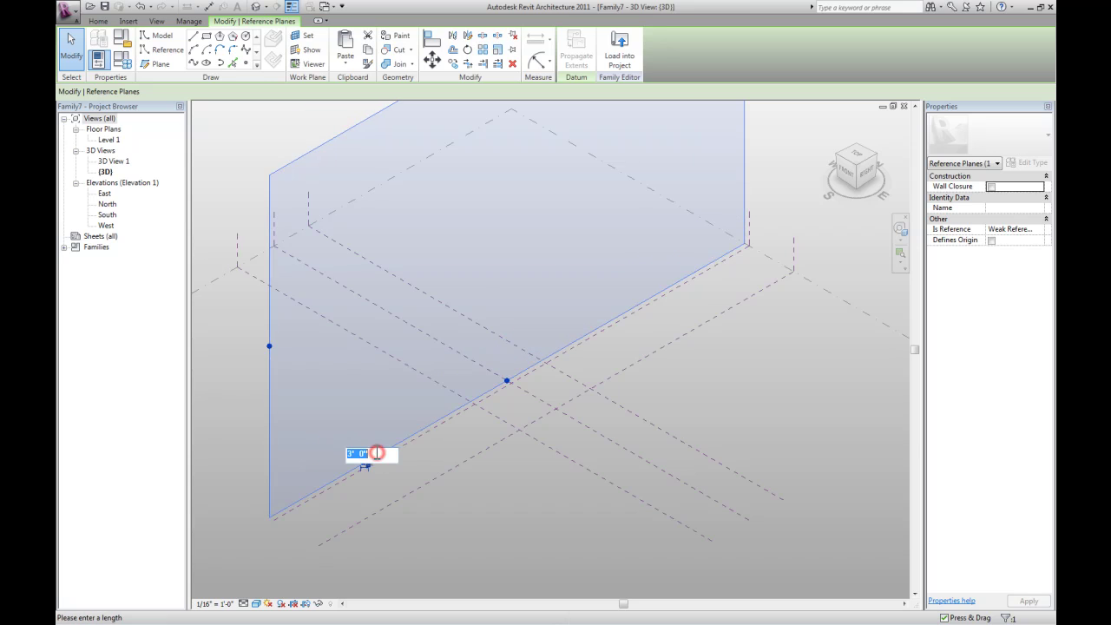
type("30")
key("Return")
- Set the front and back copied planes each 30' from the Center (Front/Back) plane
left_click(394, 358)
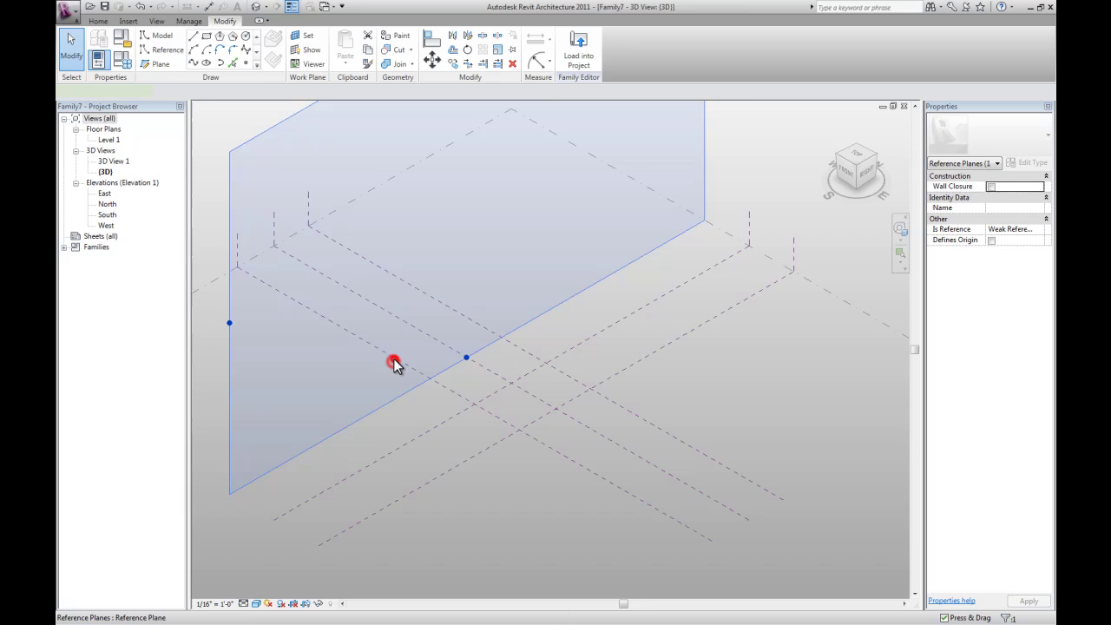
left_click(349, 303)
type("30")
key("Return")
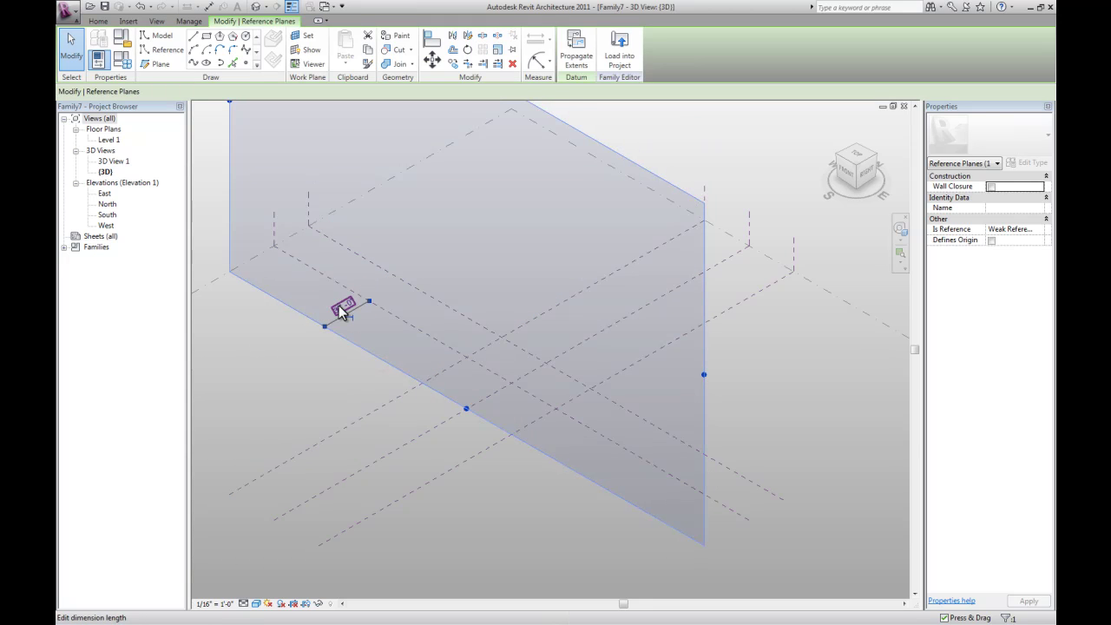
left_click(422, 290)
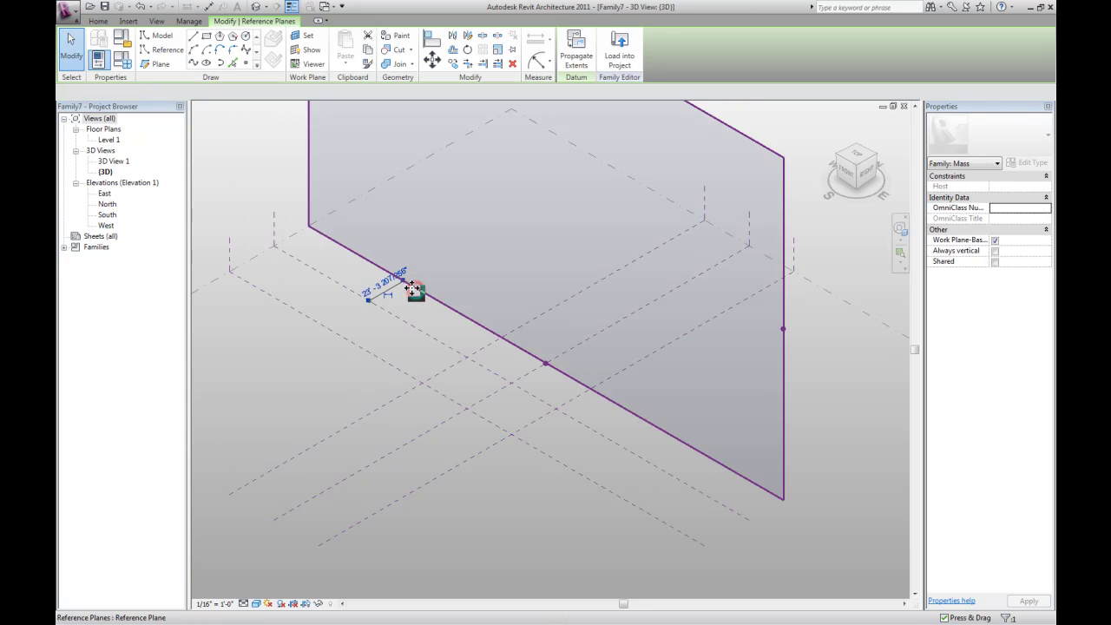
left_click(387, 281)
key("Escape")
key("Escape")
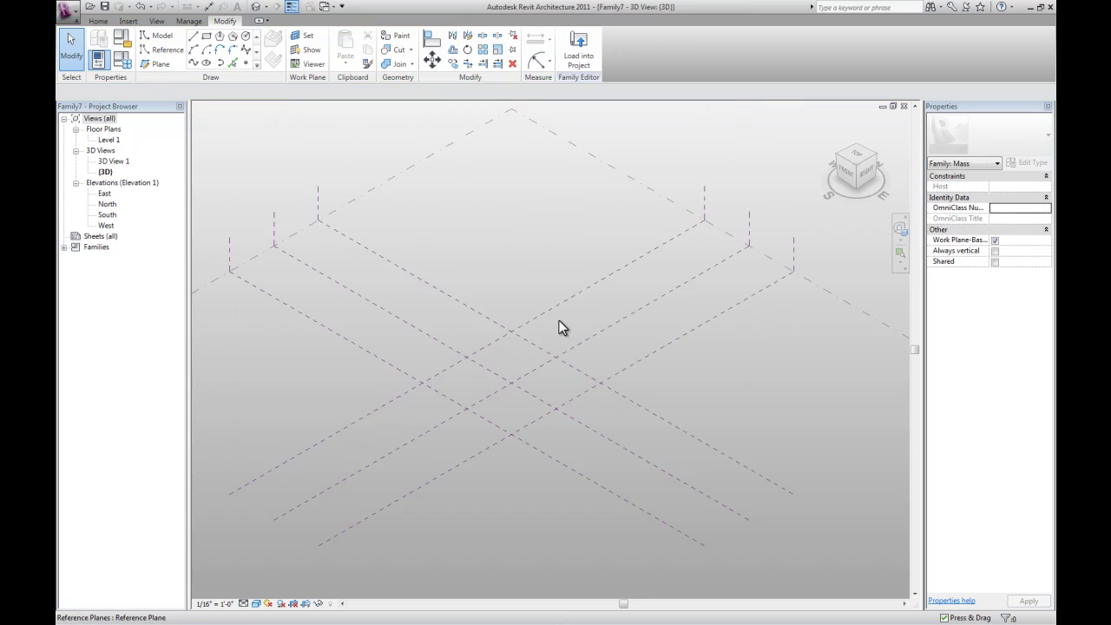
- With 3D Snapping off and Level 1 as work plane, draw a model line along Center (Left/Right) between the front and back offset planes
scroll(559, 320, "up", 3)
scroll(556, 304, "up", 2)
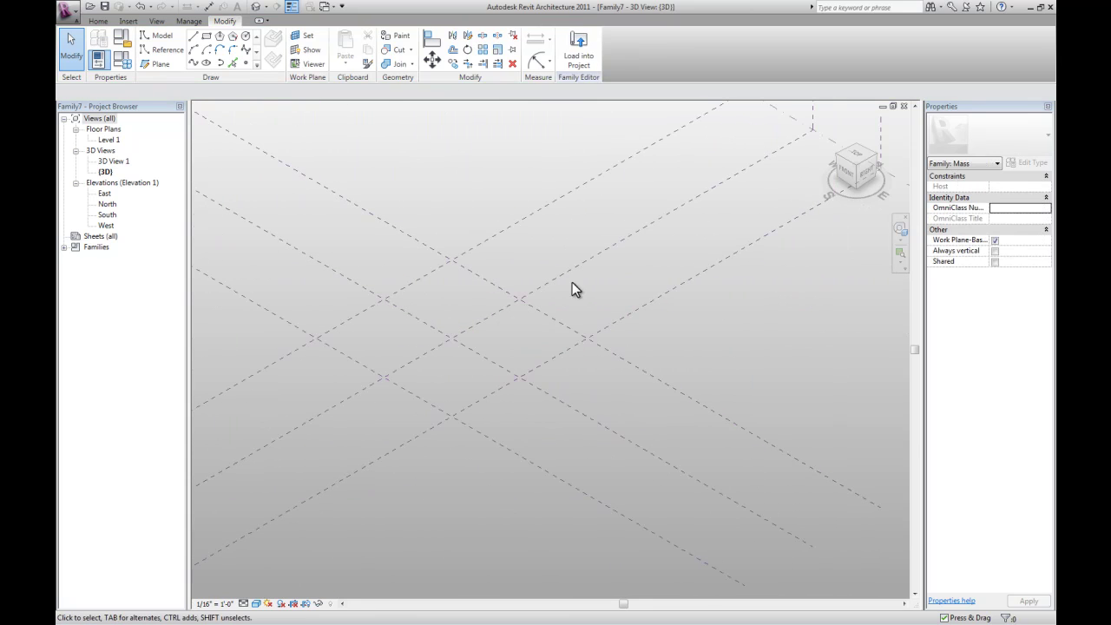
left_click(195, 38)
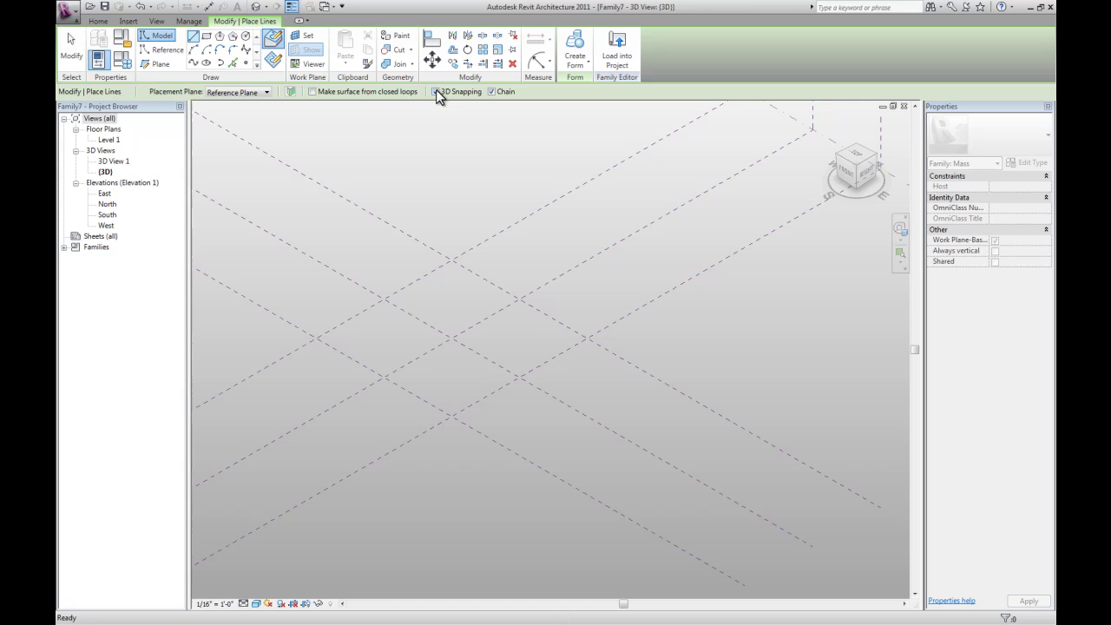
left_click(436, 91)
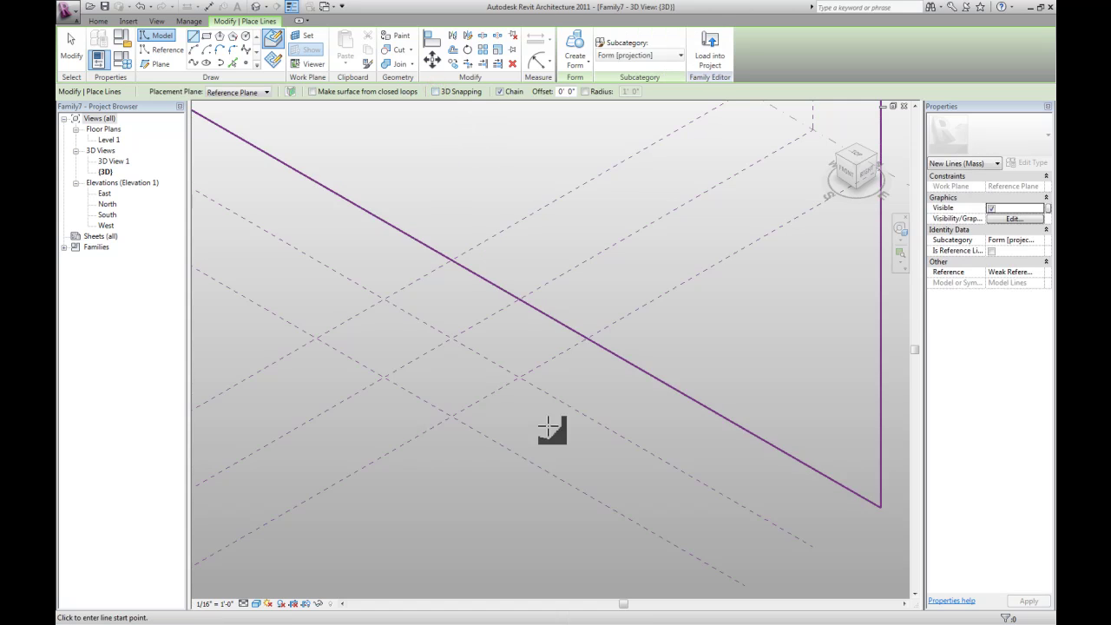
scroll(386, 377, "down", 5)
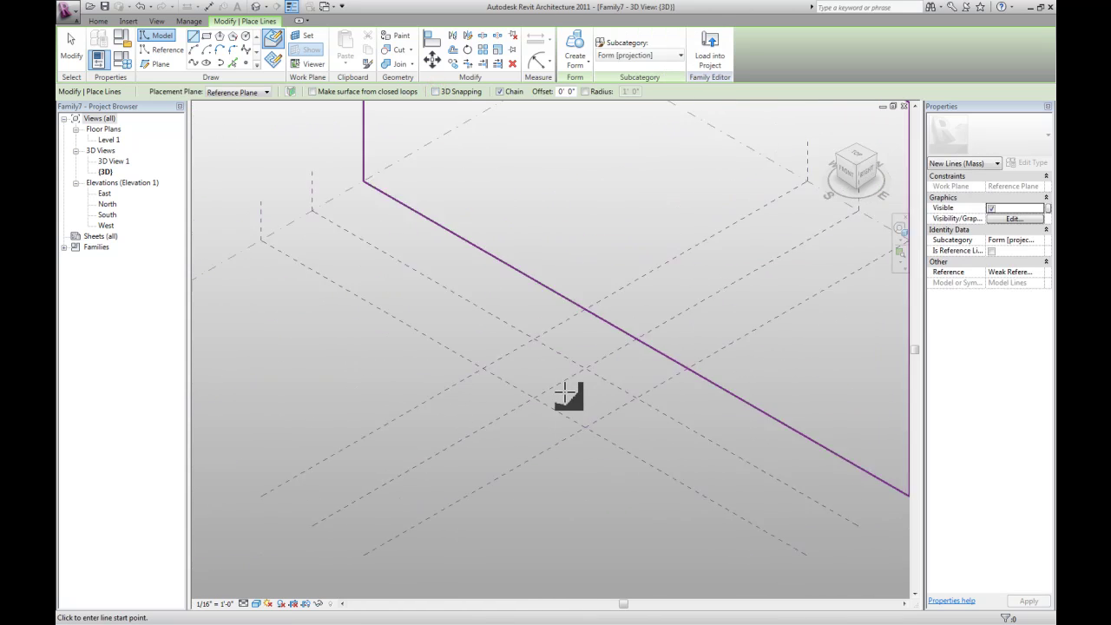
left_click(306, 38)
left_click(460, 236)
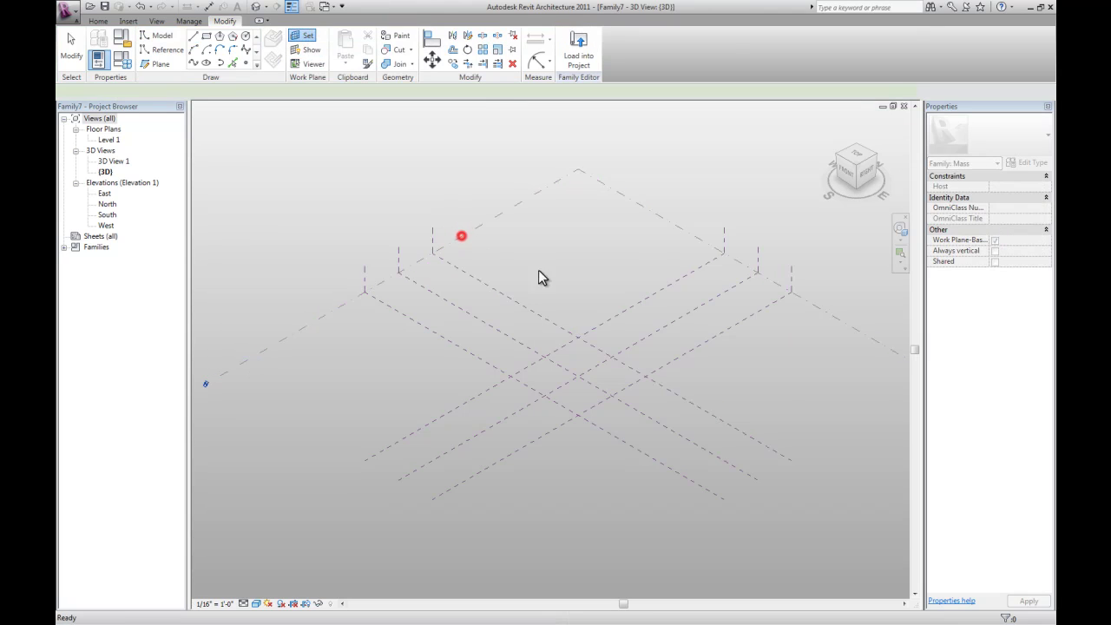
scroll(563, 399, "up", 3)
left_click(523, 392)
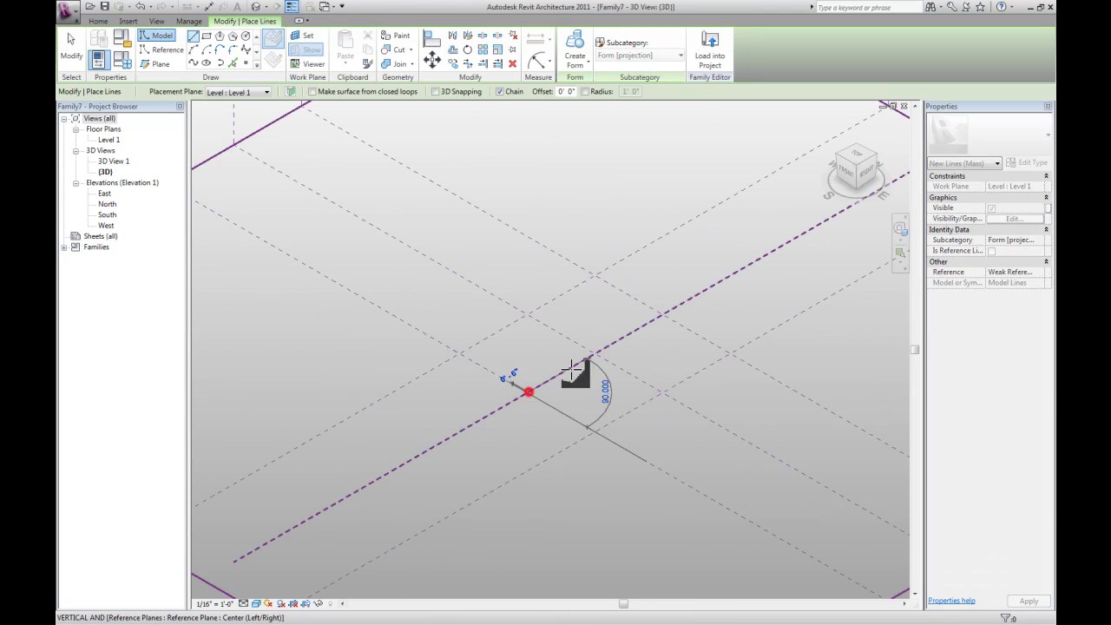
left_click(663, 313)
key("Escape")
key("Escape")
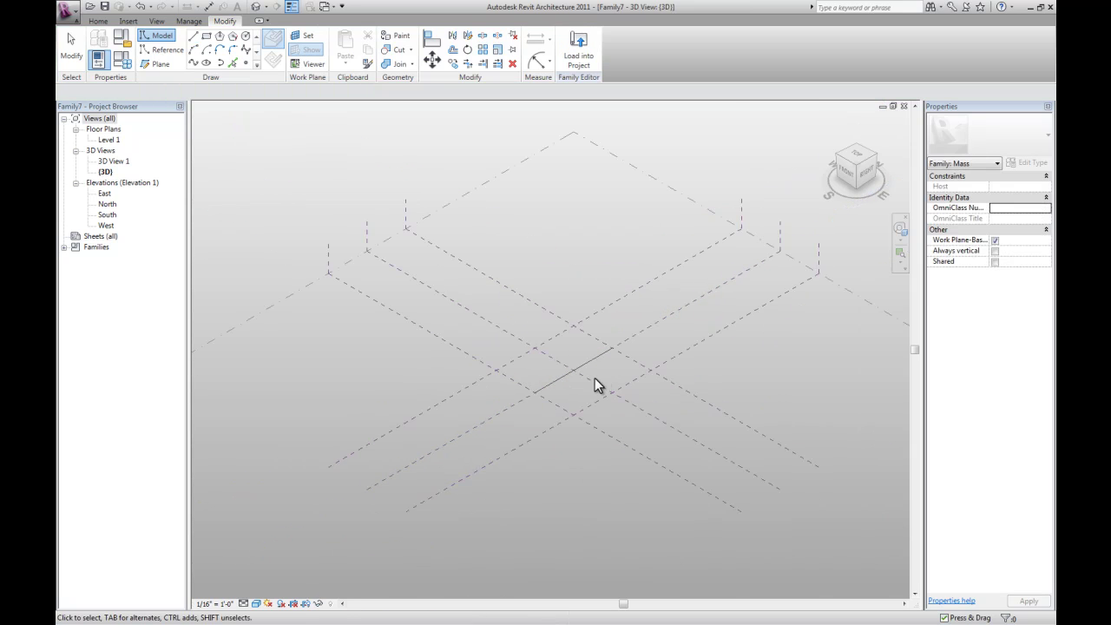
- Set the front offset reference plane as work plane and draw a four-point arched spline through points above the model line
scroll(595, 377, "up", 2)
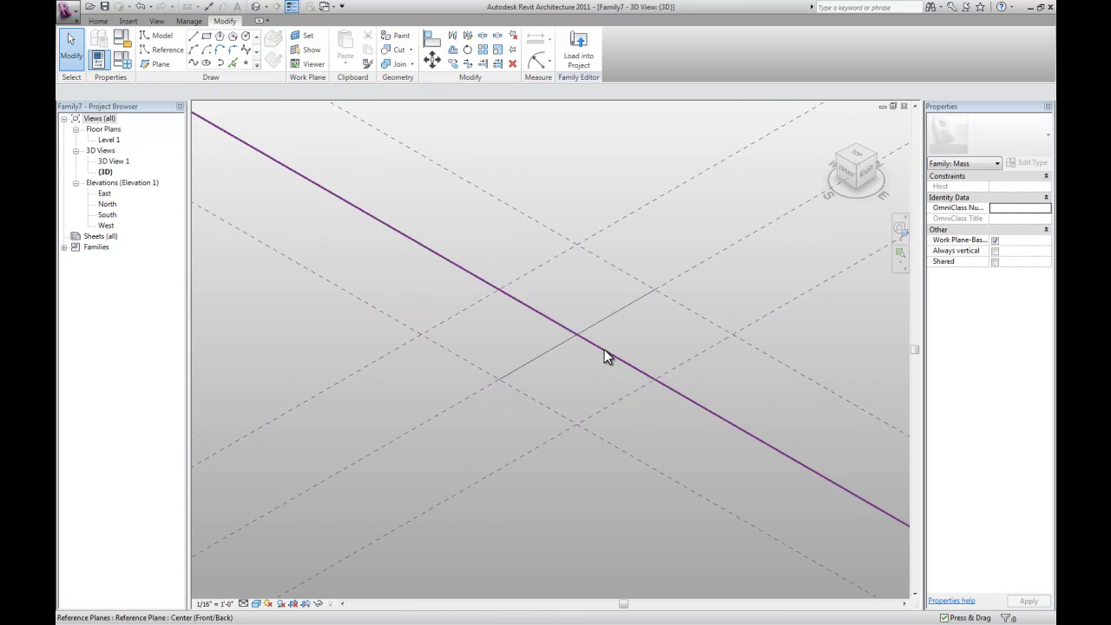
scroll(568, 354, "down", 2)
middle_click_drag(564, 353, 596, 372)
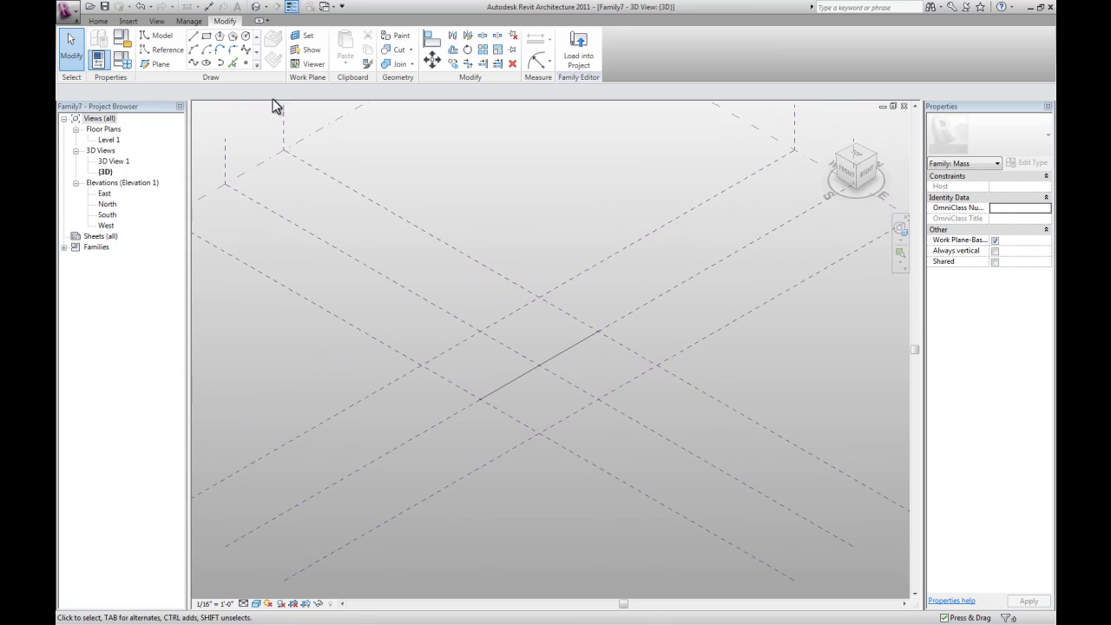
left_click(195, 62)
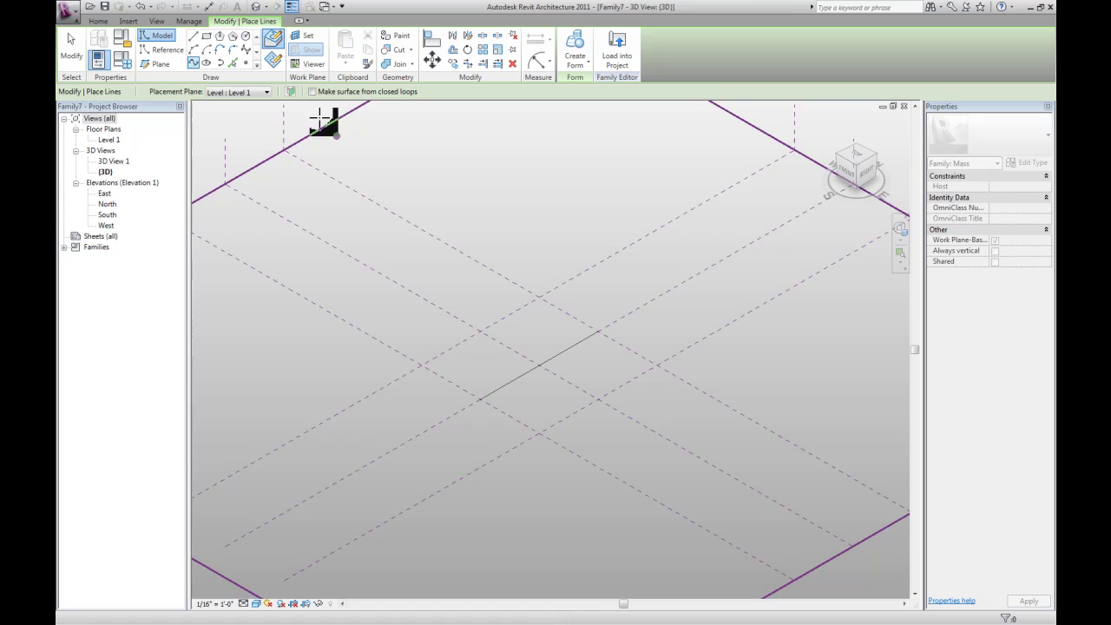
left_click(306, 41)
left_click(385, 342)
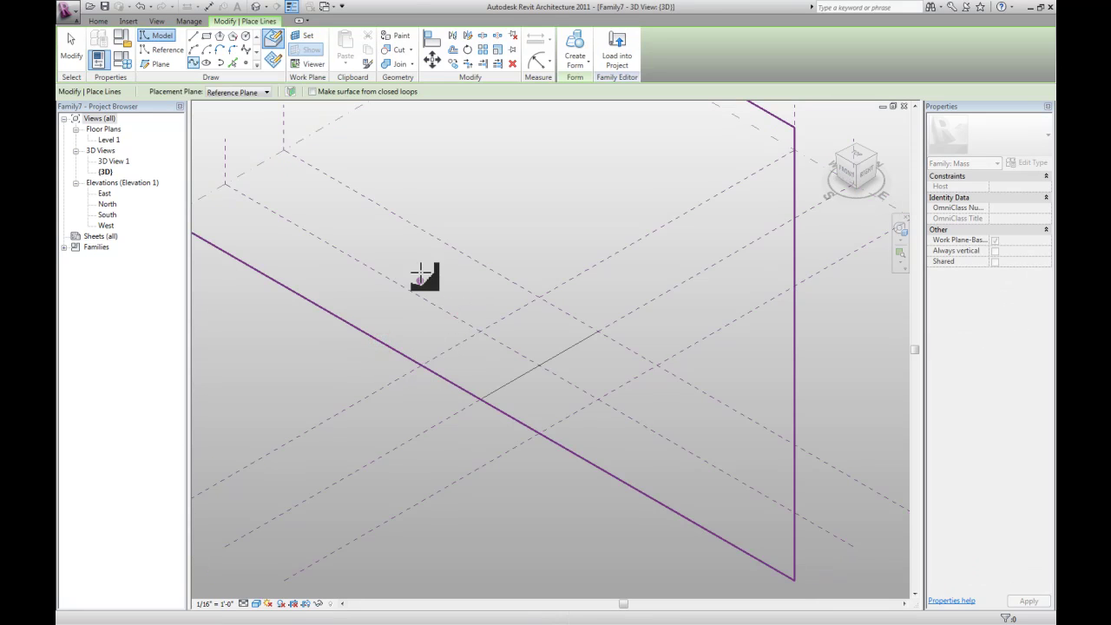
left_click(448, 285)
left_click(509, 285)
left_click(541, 322)
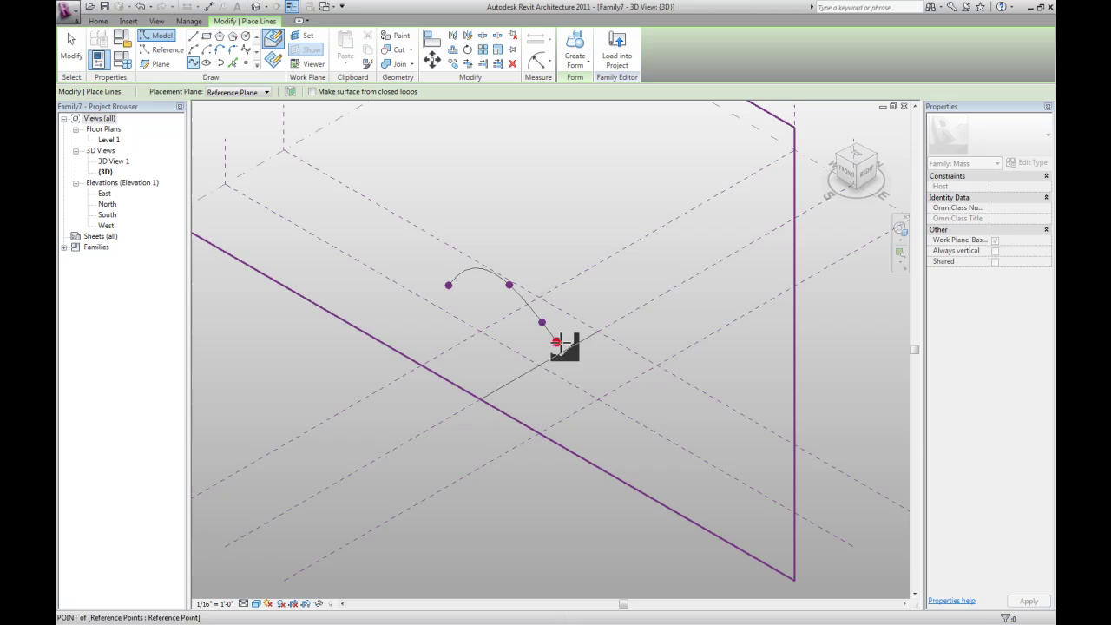
left_click(557, 342)
key("Escape")
key("Escape")
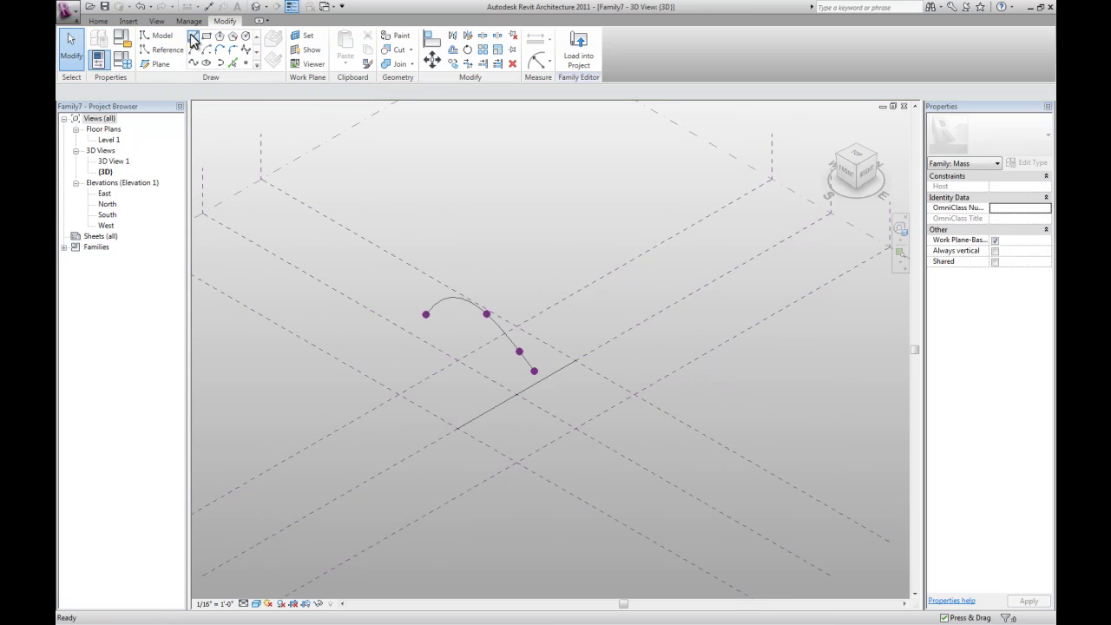
- Set the back offset reference plane as work plane and draw a second four-point arched spline similar to the first
left_click(303, 36)
left_click(400, 254)
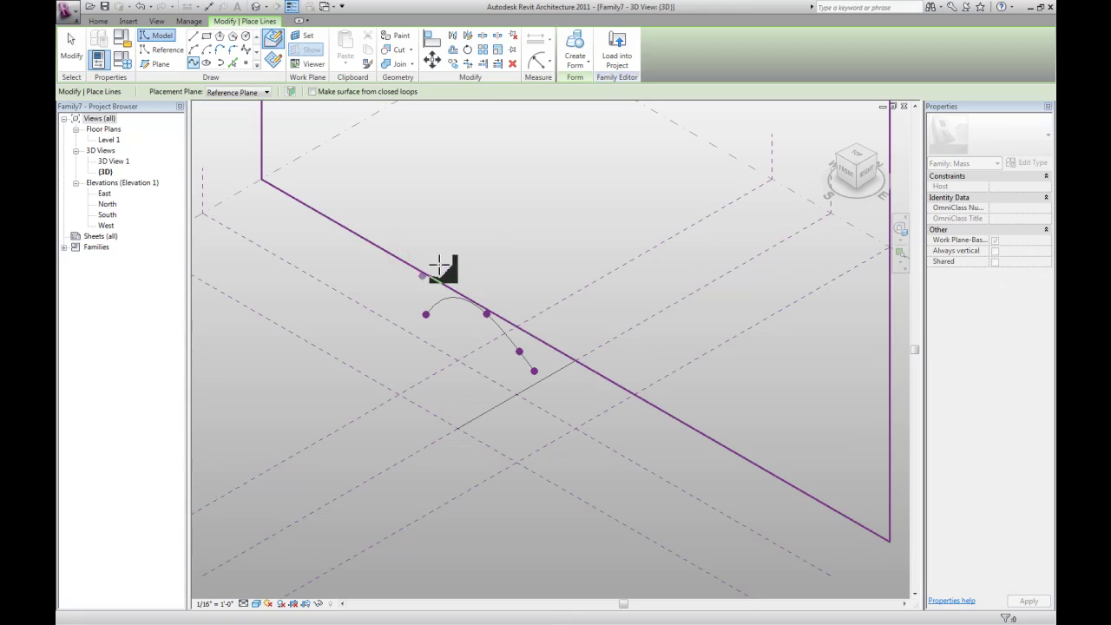
left_click(449, 250)
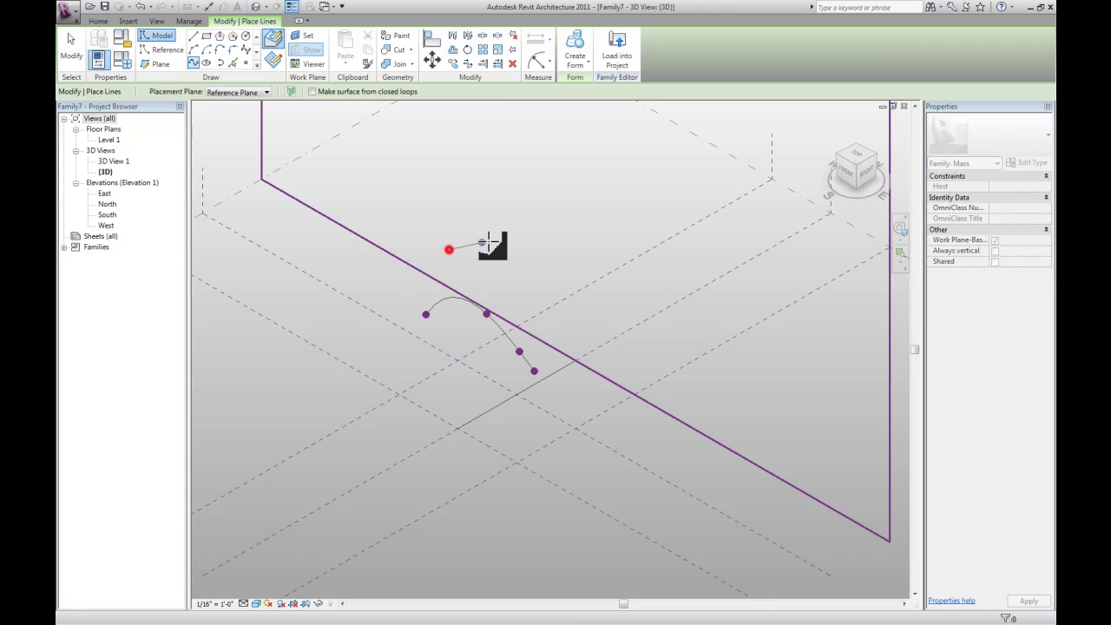
left_click(497, 251)
left_click(527, 288)
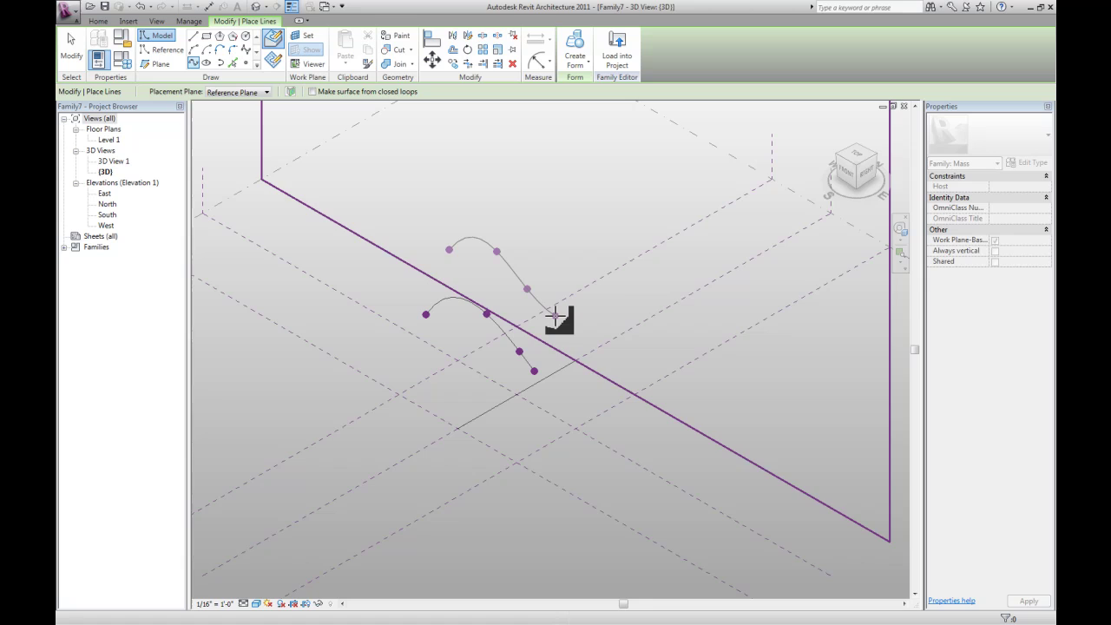
left_click(555, 317)
key("Escape")
key("Escape")
- Create a surface form from the two splines
scroll(507, 303, "up", 2)
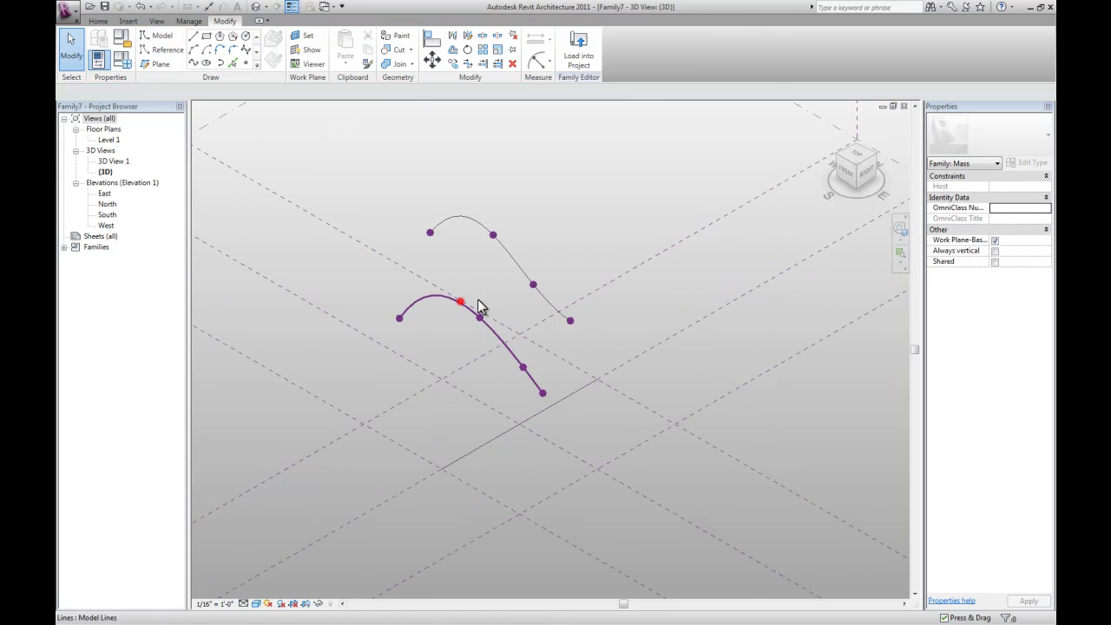
left_click(460, 301)
left_click(513, 259, "ctrl")
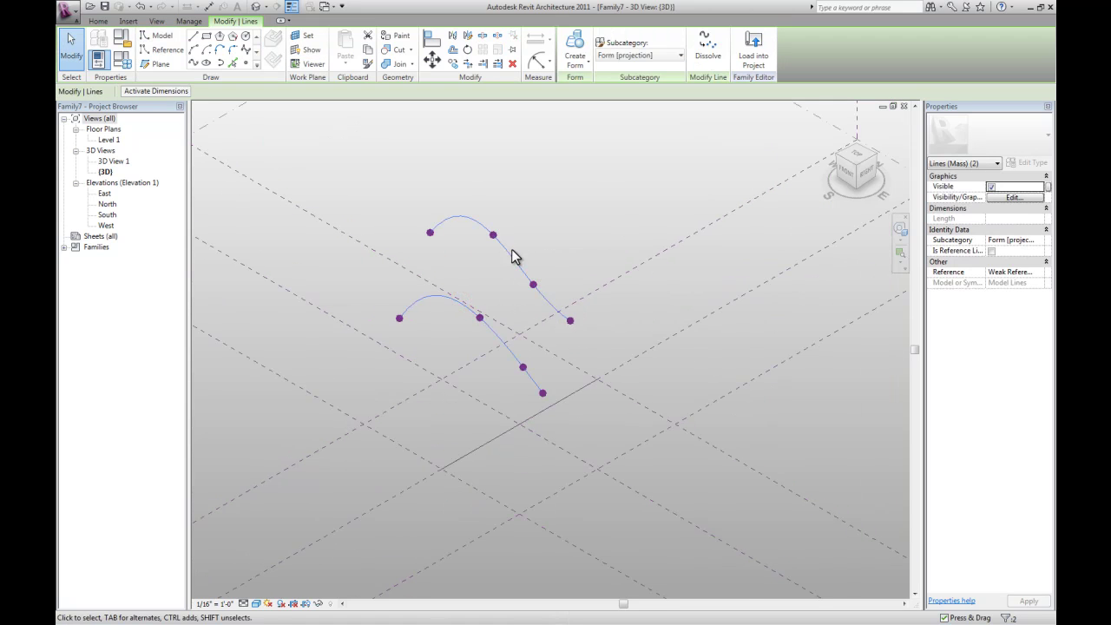
left_click(575, 48)
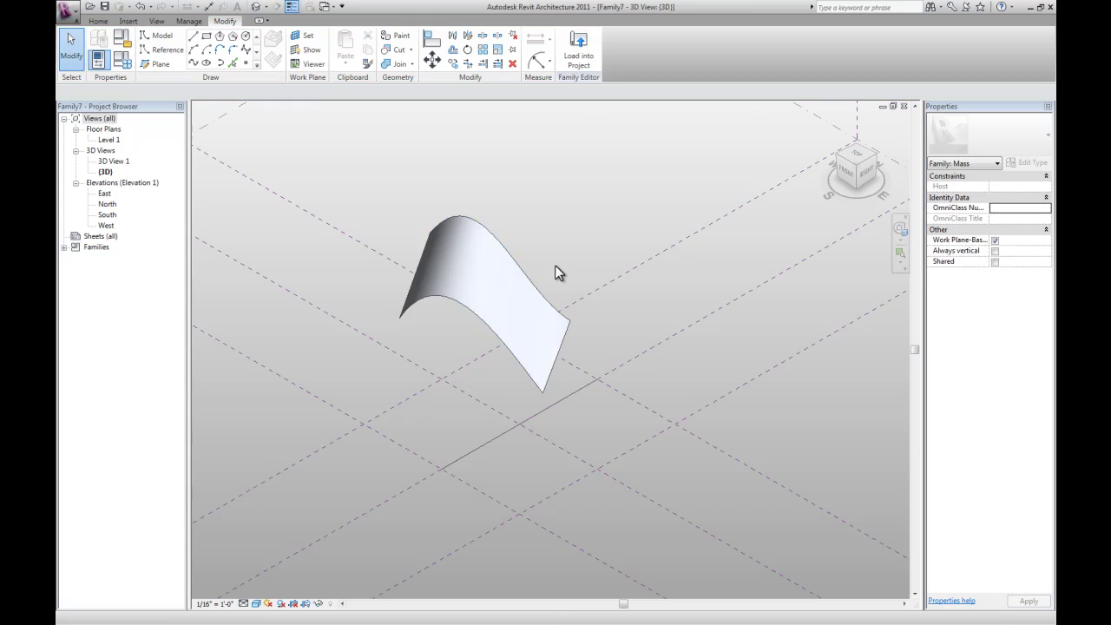
- Move the front curved edge of the surface slightly downward and turn on X-Ray for the form
middle_click_drag(516, 333, 528, 354, "shift")
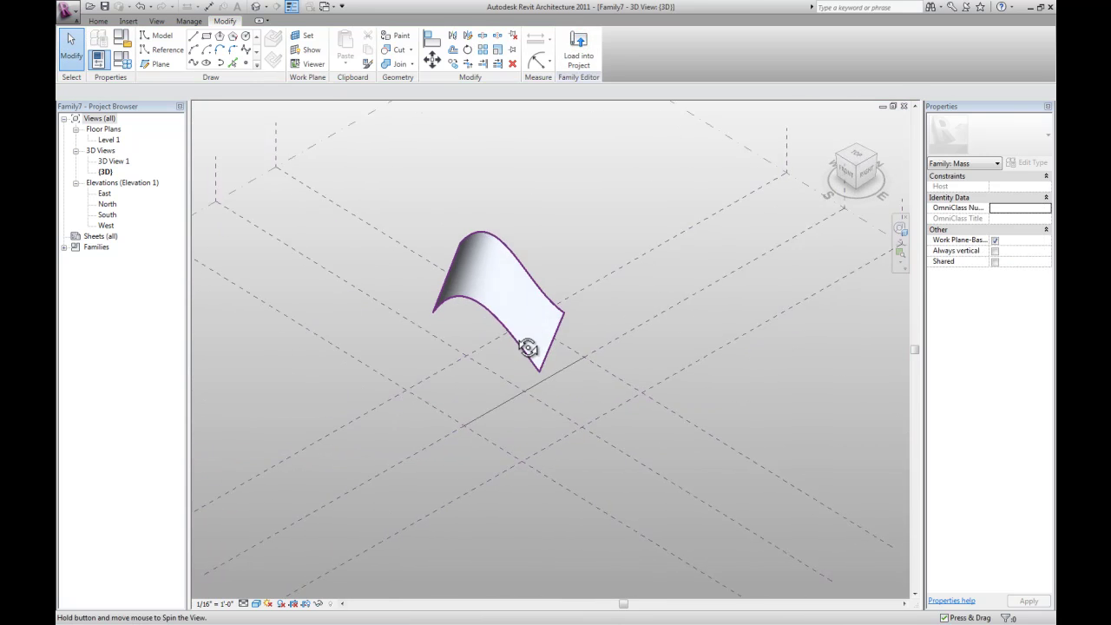
left_click(483, 318)
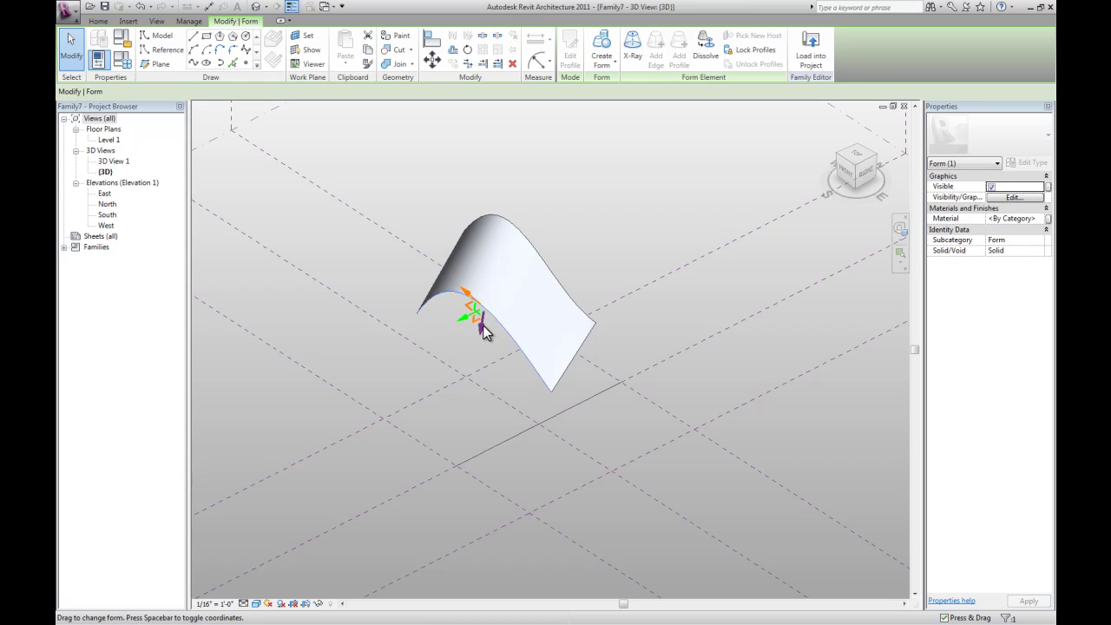
left_click_drag(484, 333, 495, 338)
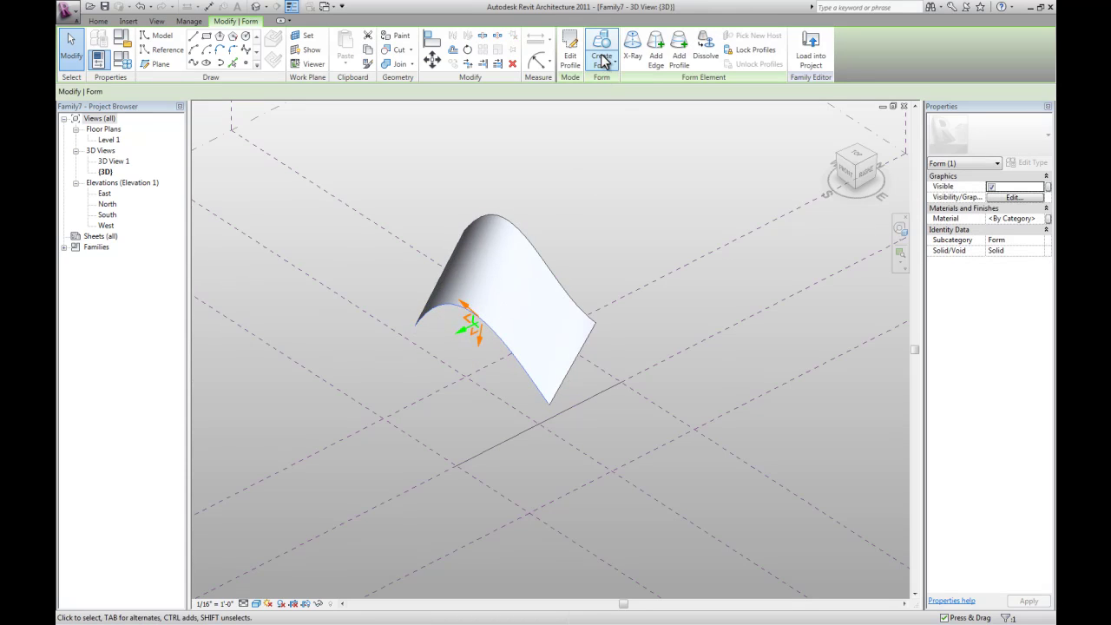
left_click(634, 59)
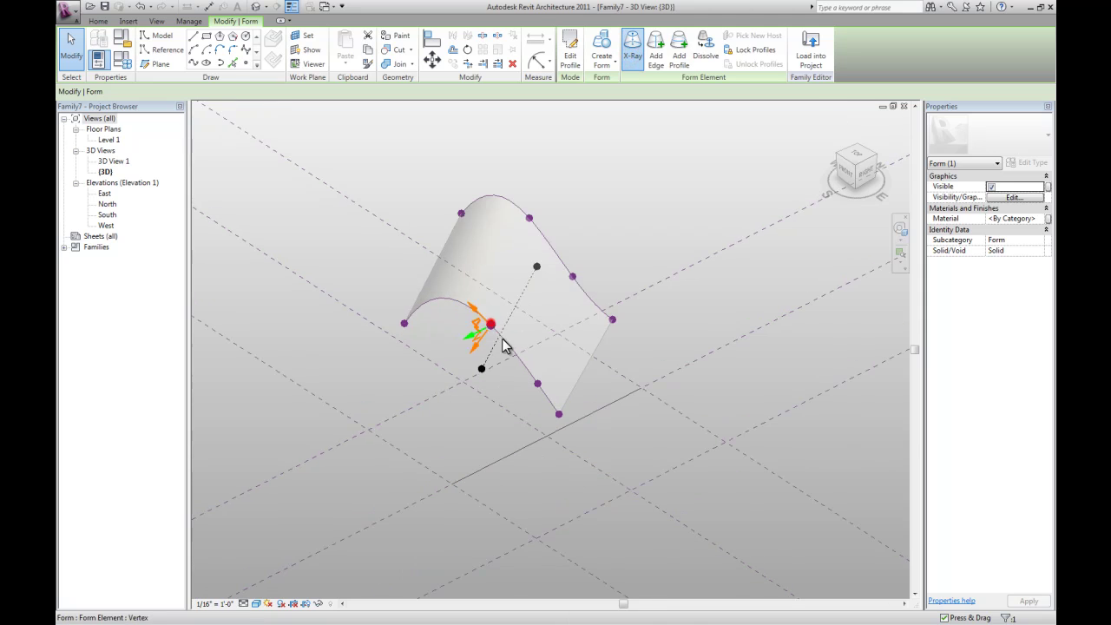
- Lower an inner vertex of the form's front spline in successive adjustments to flatten the arch of that edge
left_click_drag(474, 341, 486, 390)
left_click(499, 399)
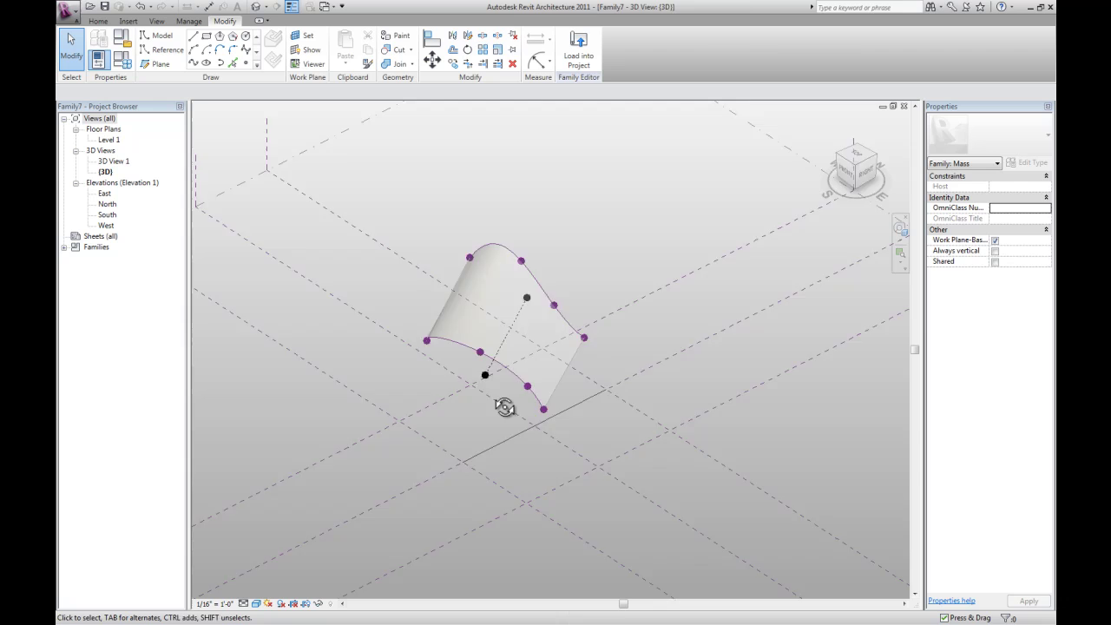
middle_click_drag(503, 405, 566, 404, "shift")
left_click(428, 354)
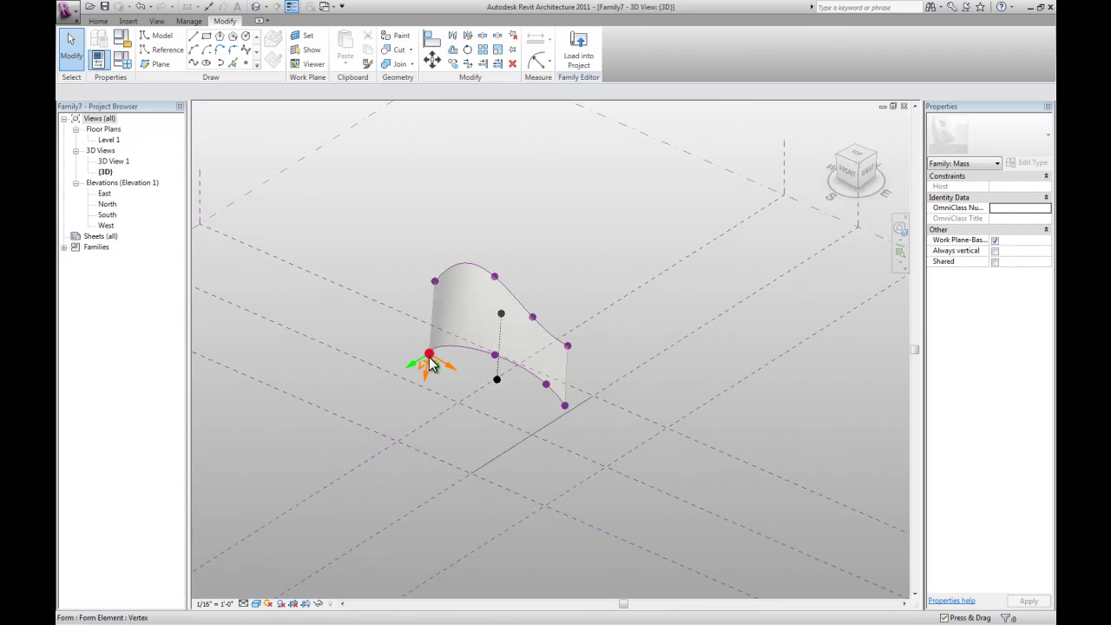
middle_click_drag(440, 416, 535, 499, "shift")
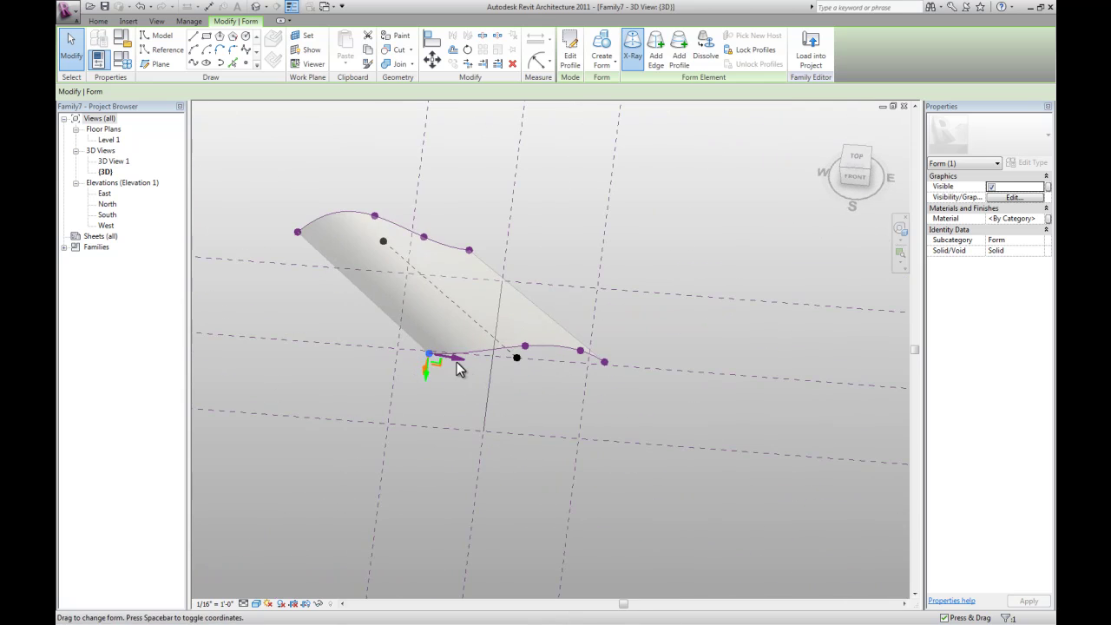
middle_click_drag(390, 372, 400, 300, "shift")
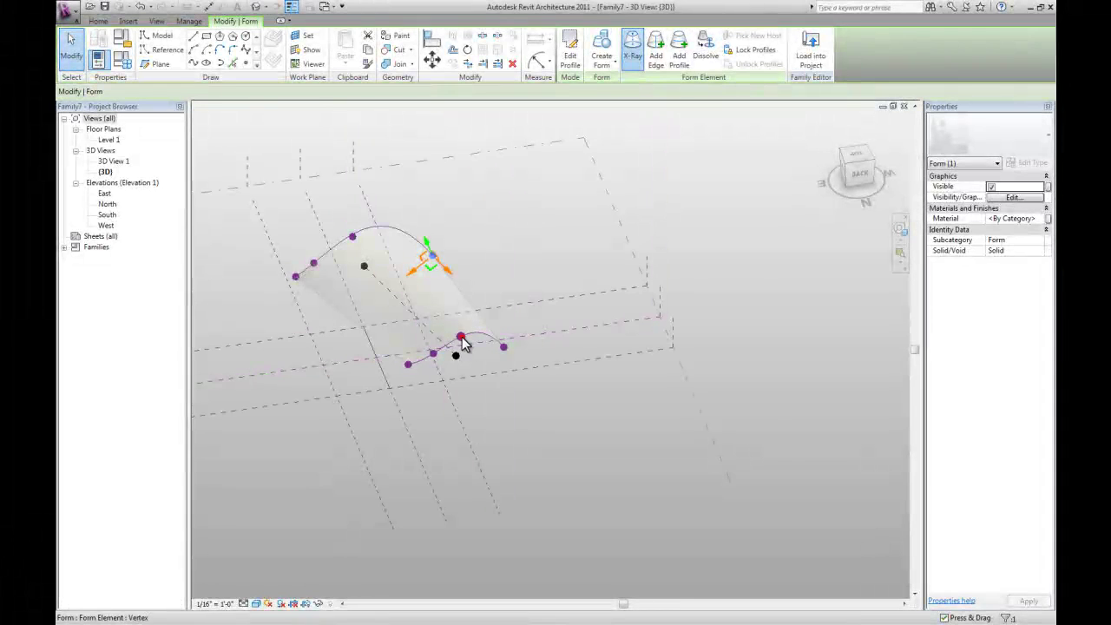
scroll(463, 344, "up", 3)
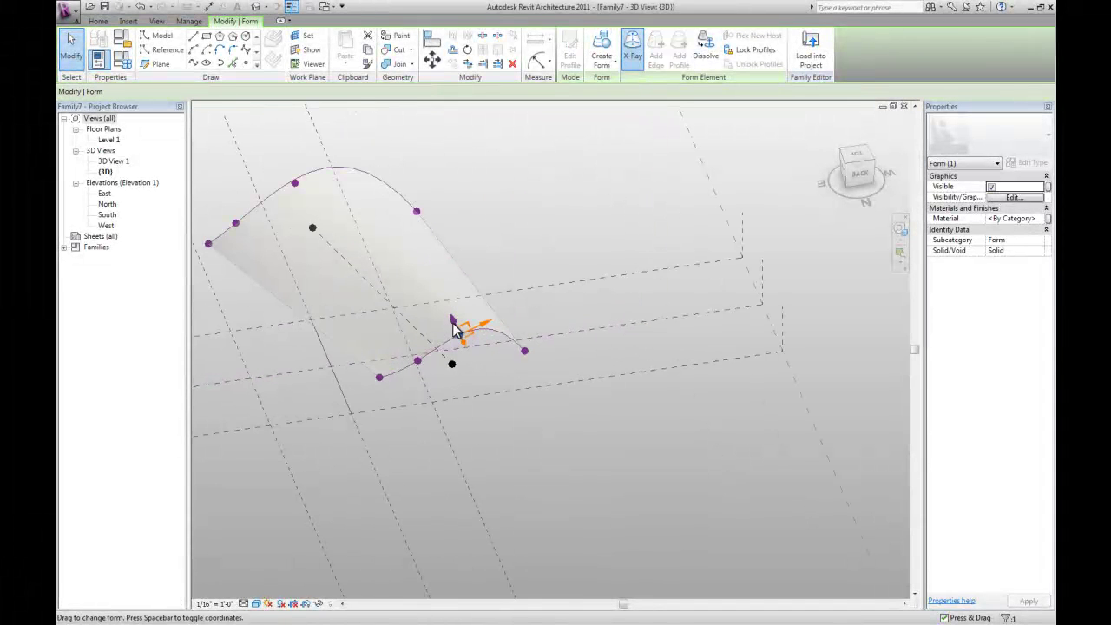
left_click_drag(463, 342, 464, 339)
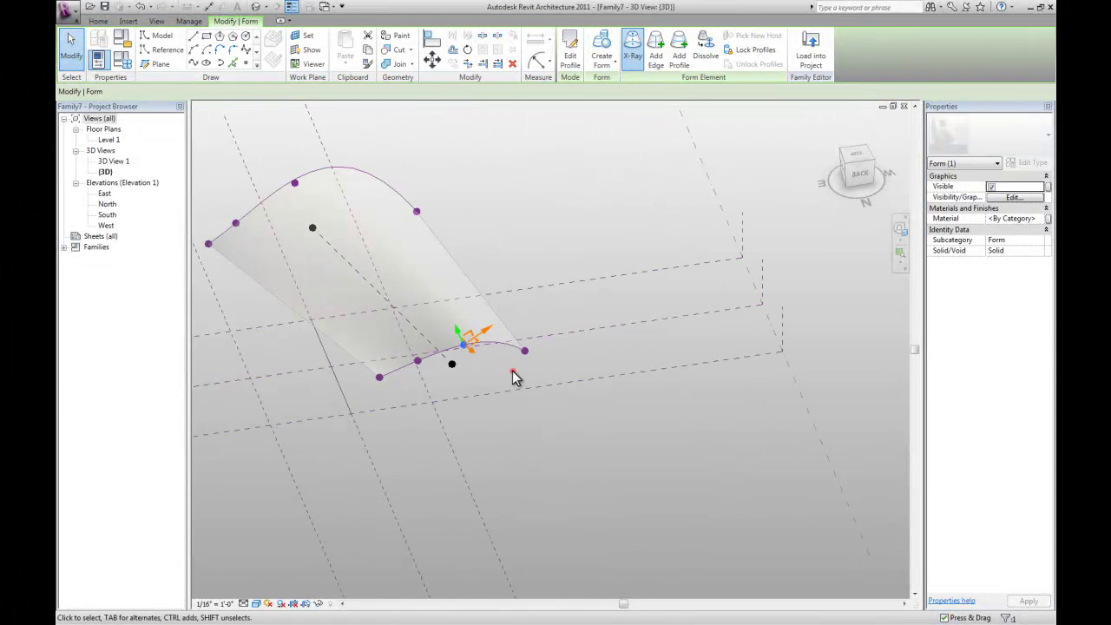
key("Escape")
scroll(380, 389, "down", 3)
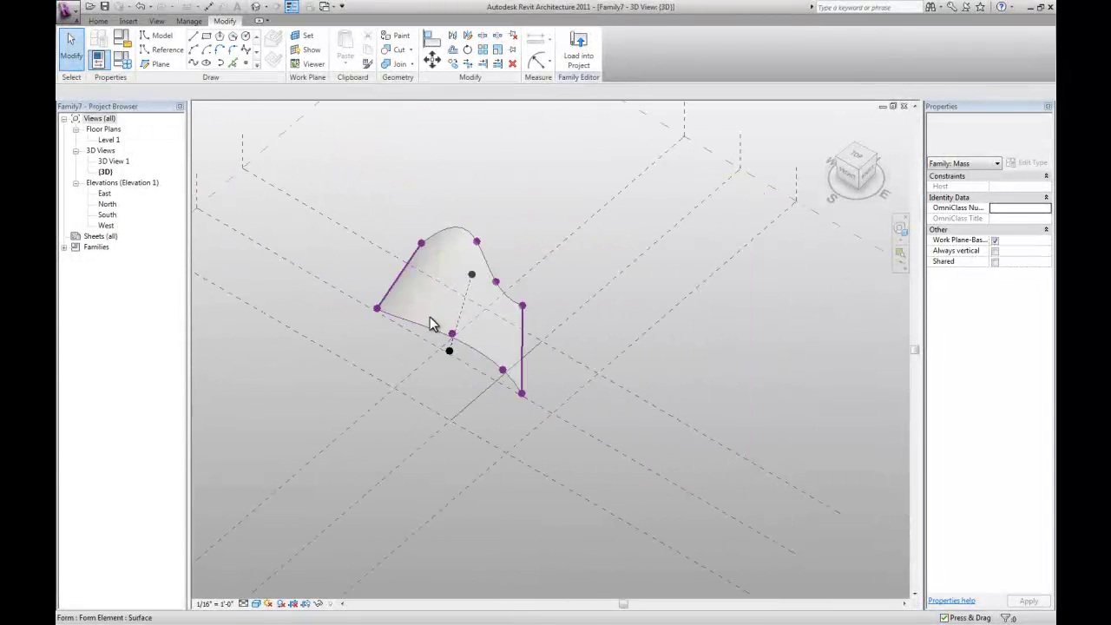
- Turn off X-Ray for the form and divide its curved surface into a UV grid
left_click(429, 303)
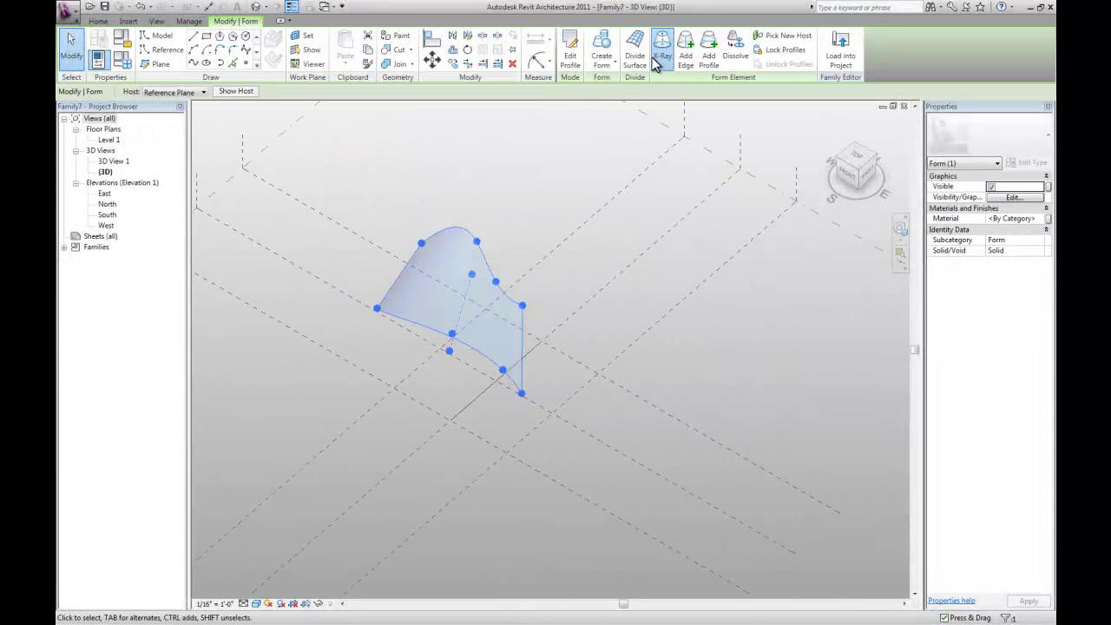
left_click(658, 61)
key("Escape")
left_click(441, 286)
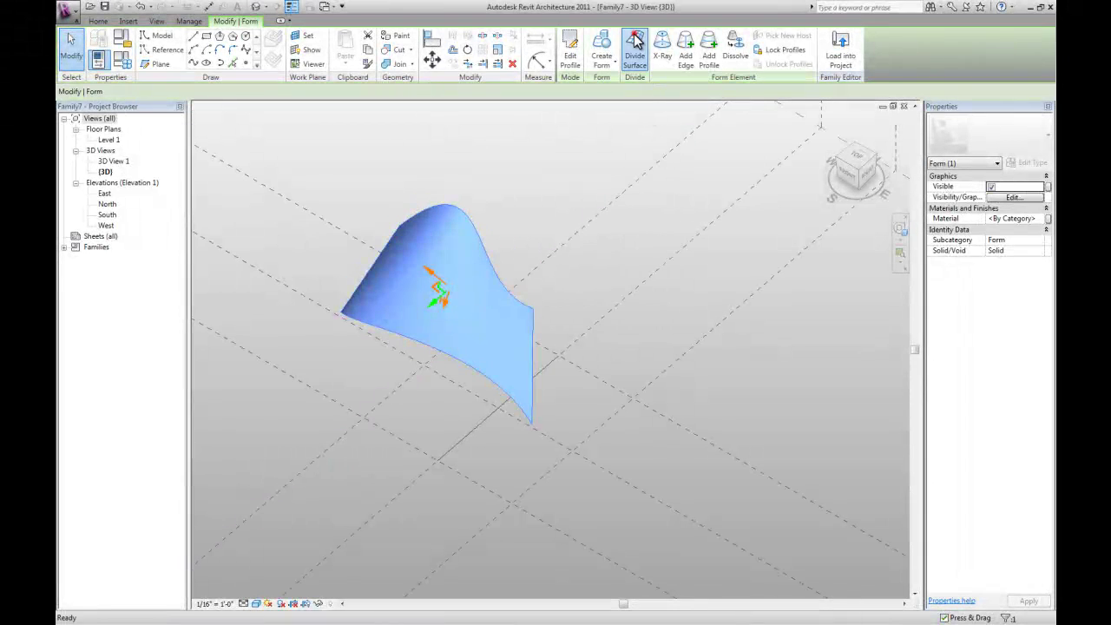
left_click(638, 45)
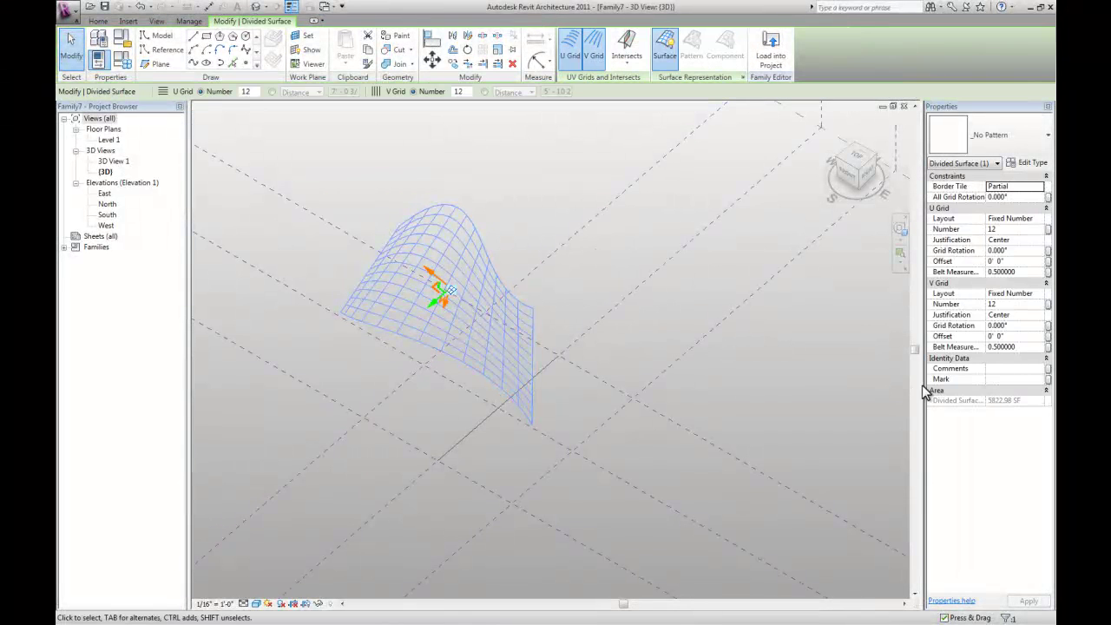
left_click(1016, 296)
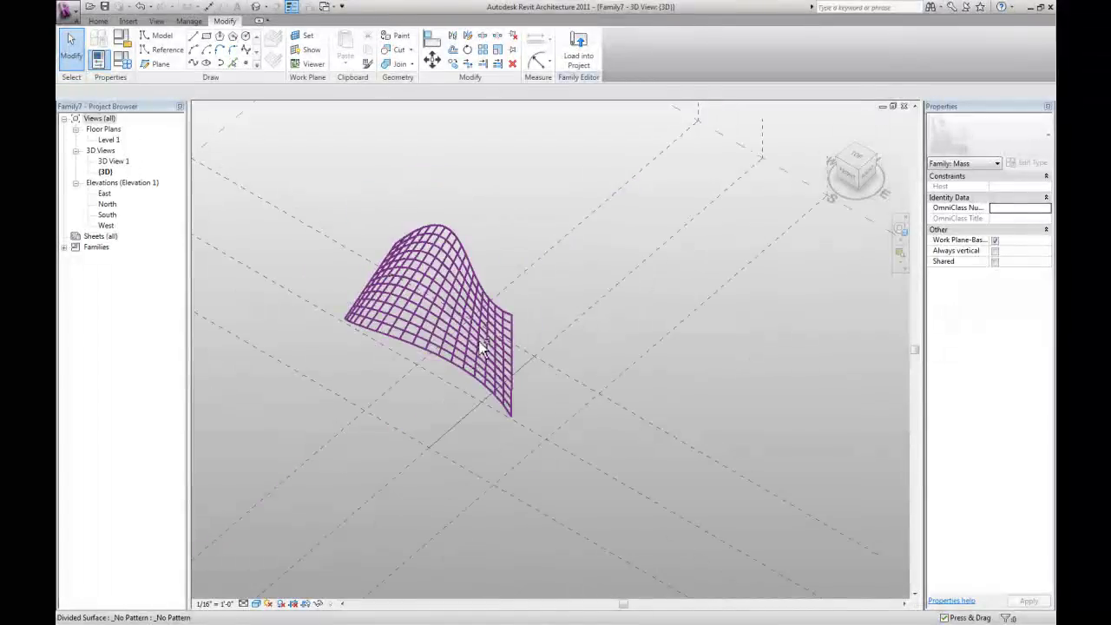
middle_click_drag(365, 312, 442, 309, "shift")
middle_click_drag(454, 348, 508, 355, "shift")
- Create a new family from the Adaptive Component.rft template in the Conceptual Mass templates folder
left_click(69, 16)
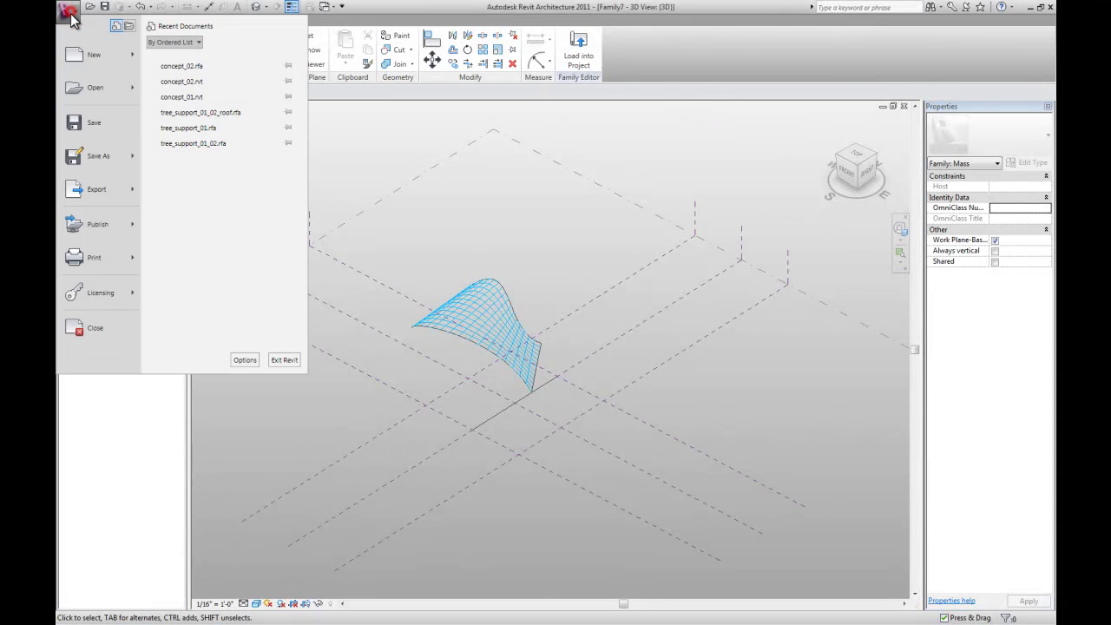
mouse_move(133, 50)
left_click(226, 93)
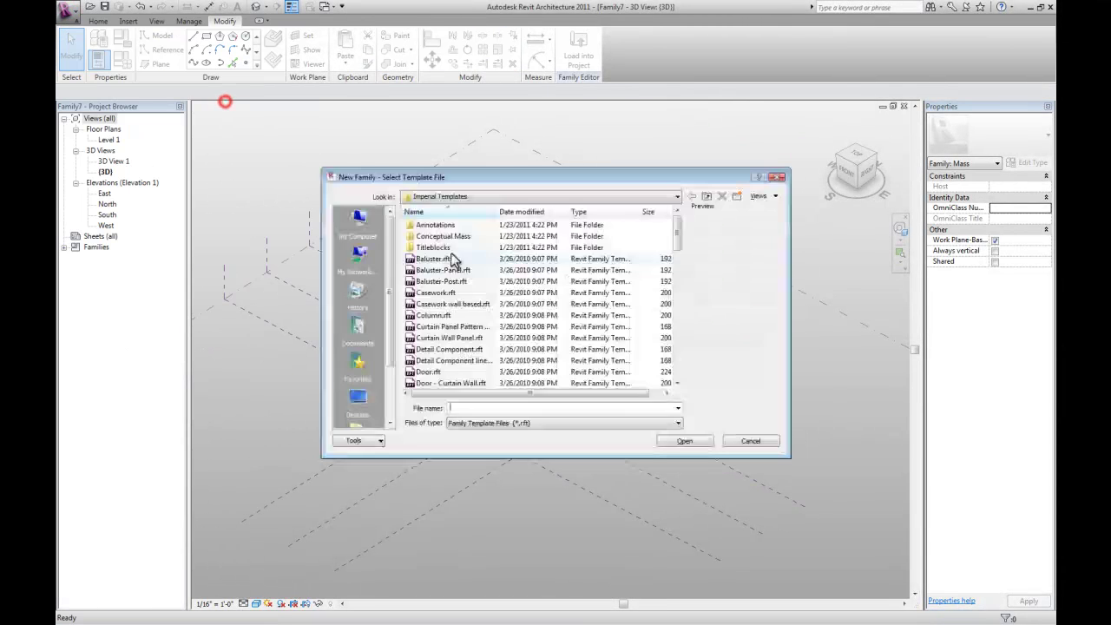
double_click(443, 237)
left_click(438, 225)
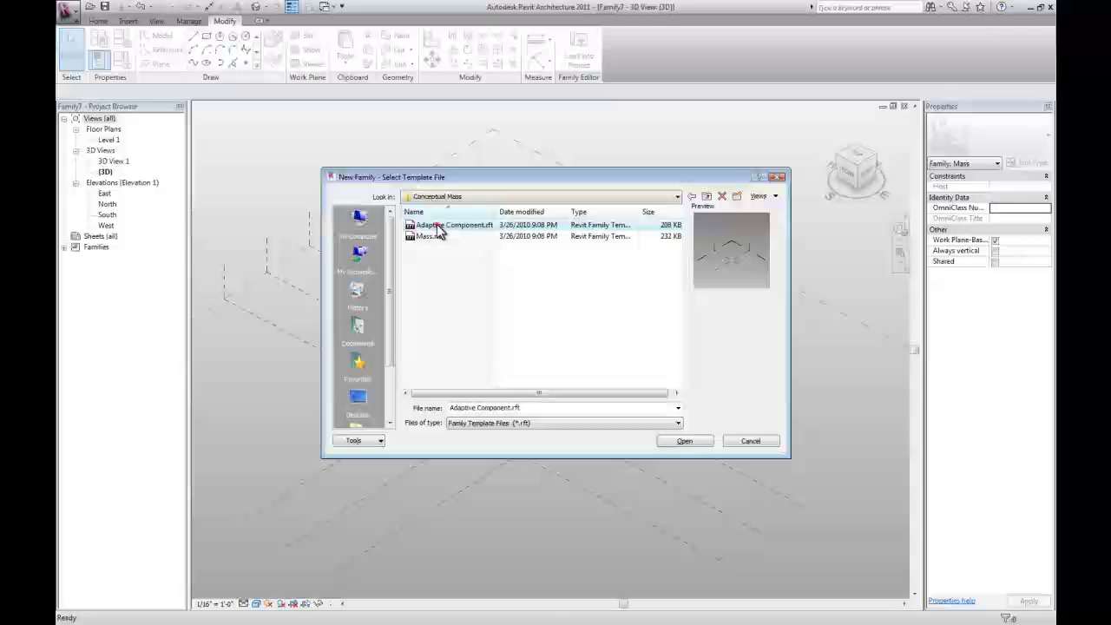
left_click(685, 441)
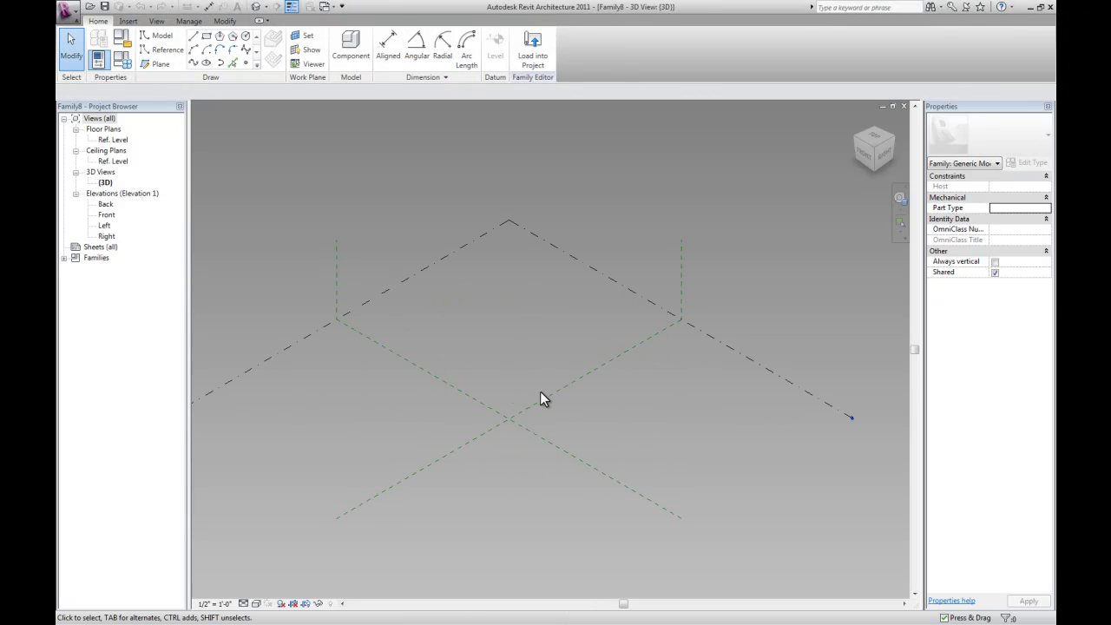
- Place a reference point at the intersection of the two center reference planes in the Ref. Level floor plan
scroll(540, 391, "up", 1)
middle_click_drag(545, 390, 559, 347)
double_click(113, 141)
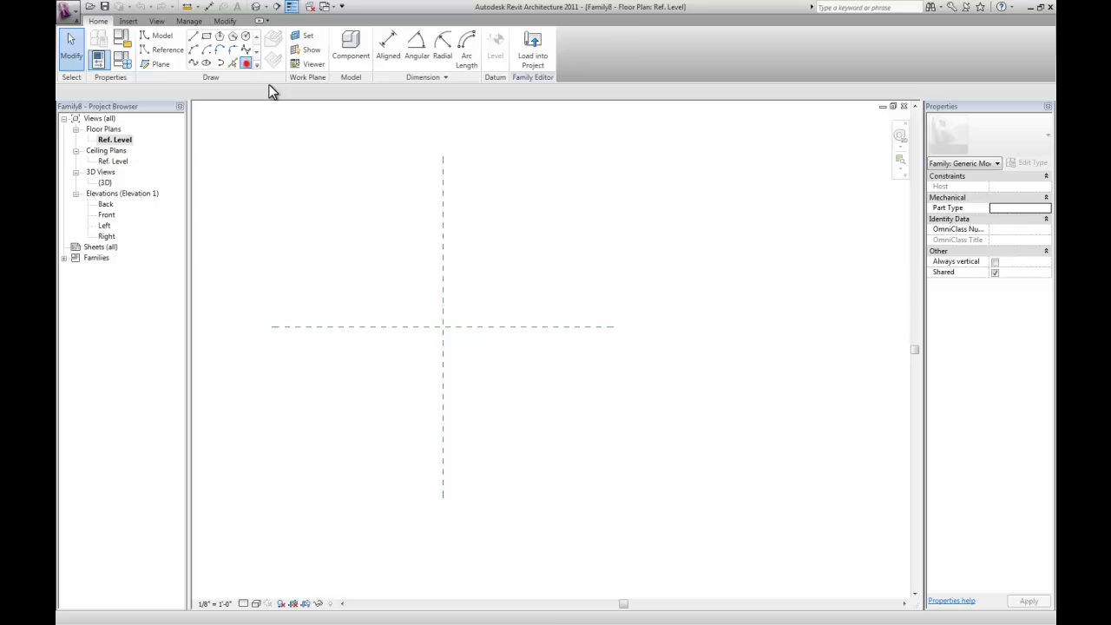
left_click(245, 62)
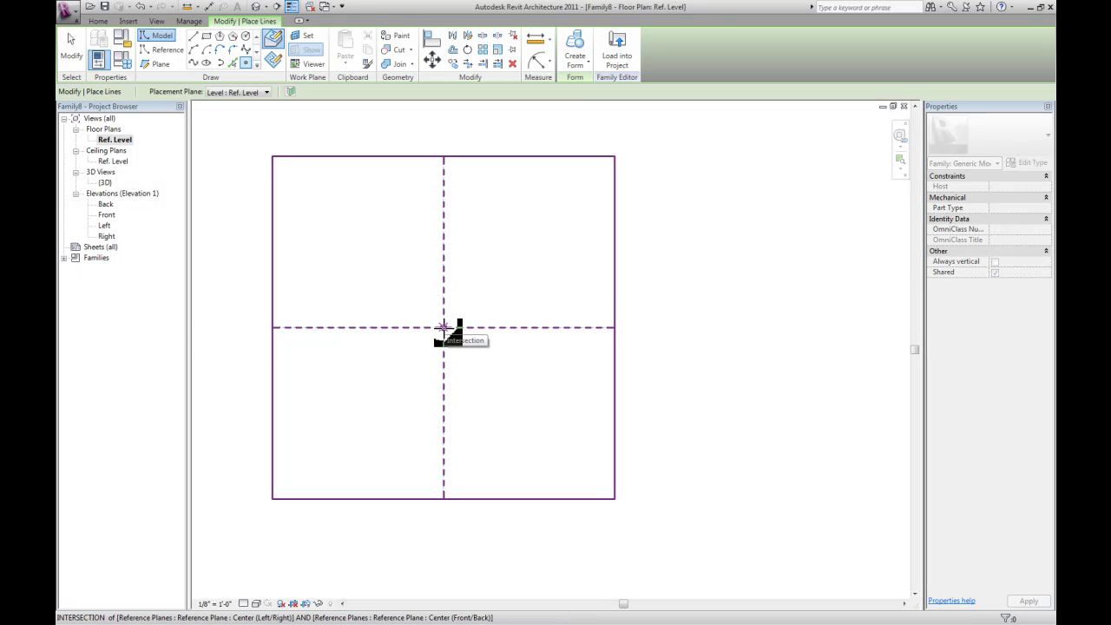
left_click(443, 328)
key("Escape")
key("Escape")
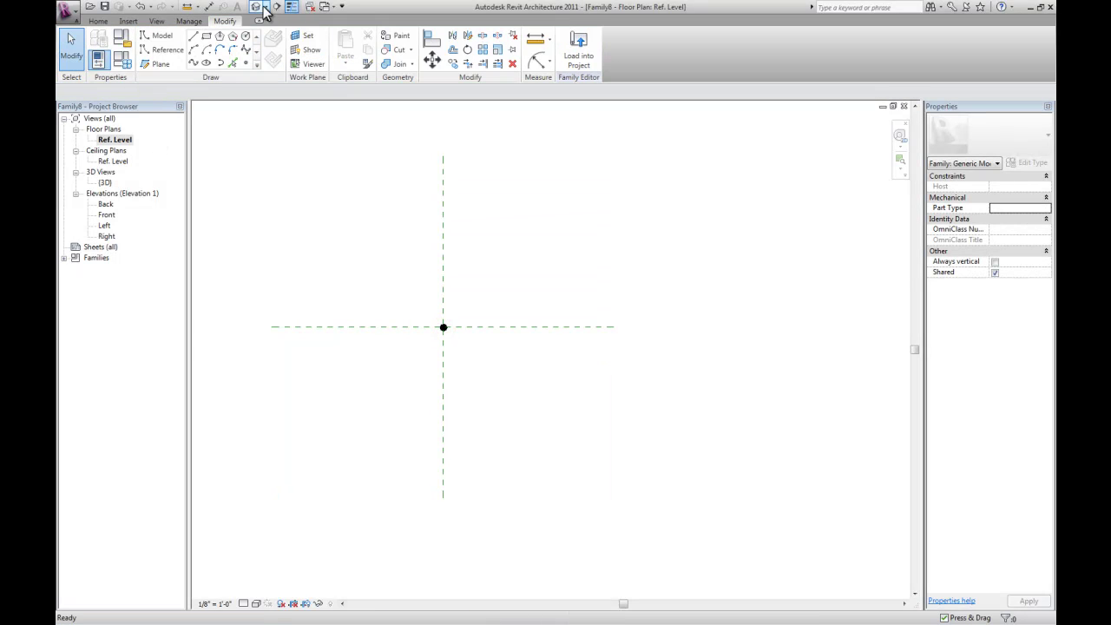
- Make the reference point adaptive in the 3D view and set its orientation to Vertical on Placement
left_click(263, 6)
scroll(551, 388, "up", 5)
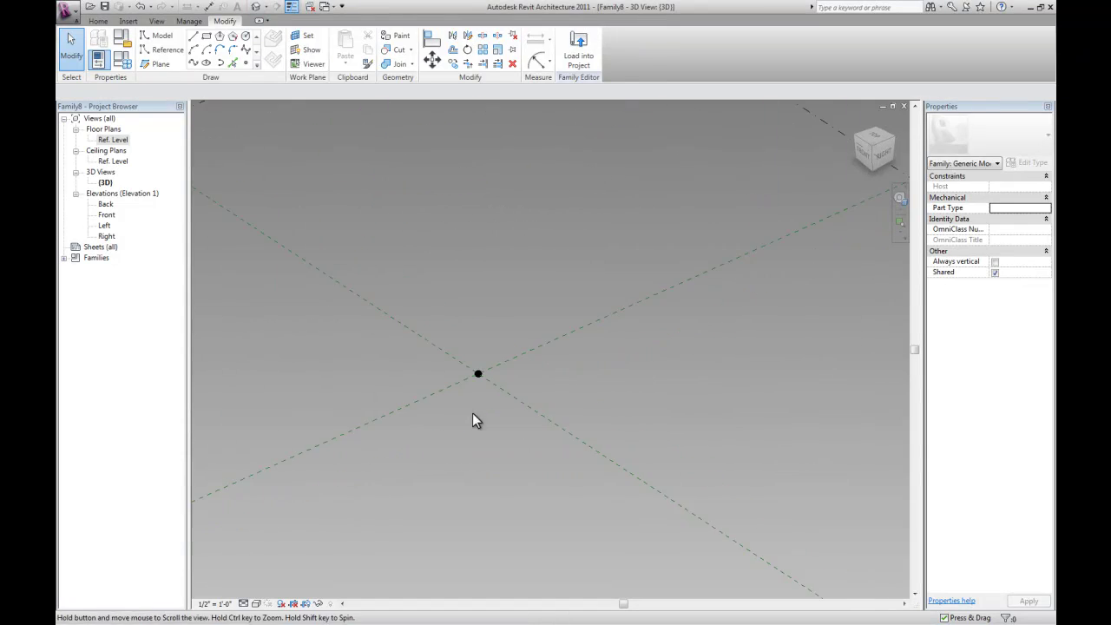
scroll(476, 372, "down", 3)
left_click(480, 371)
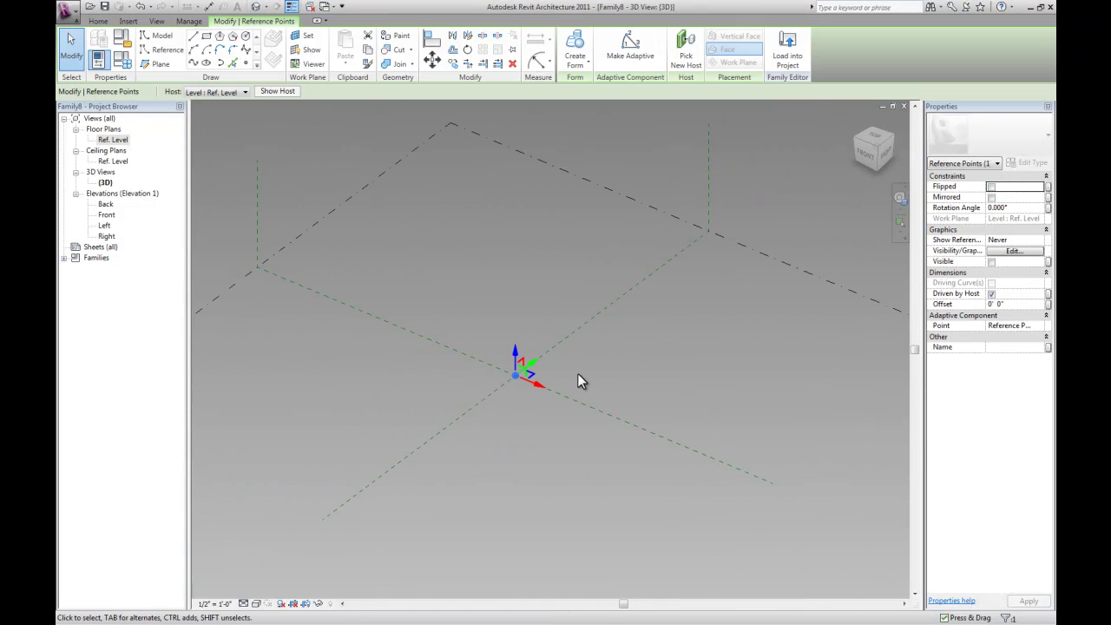
middle_click_drag(577, 373, 559, 368)
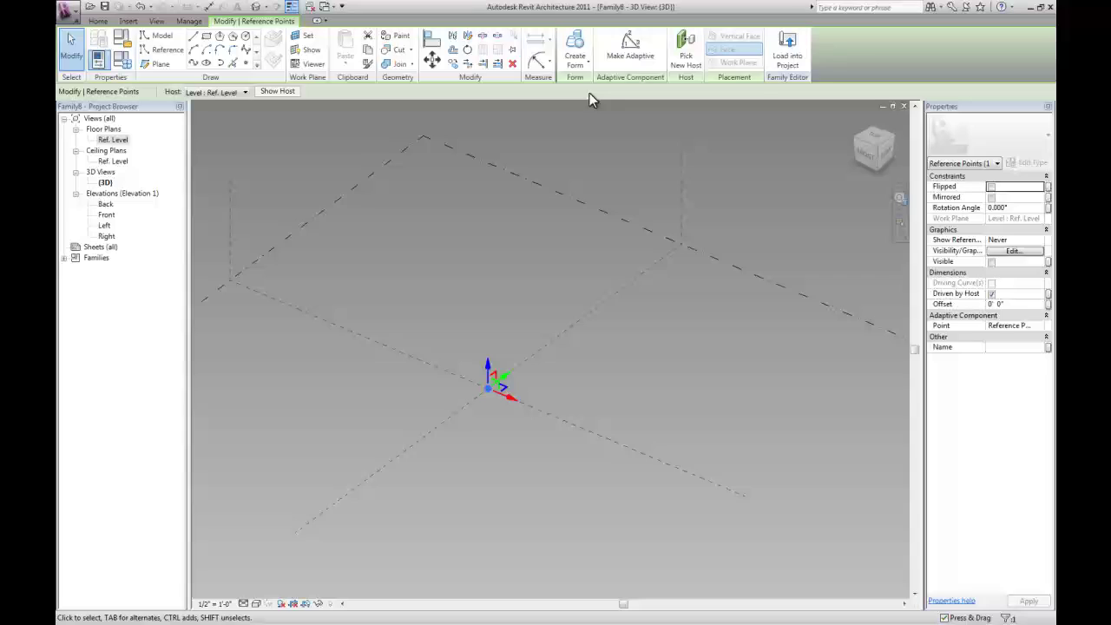
left_click(630, 49)
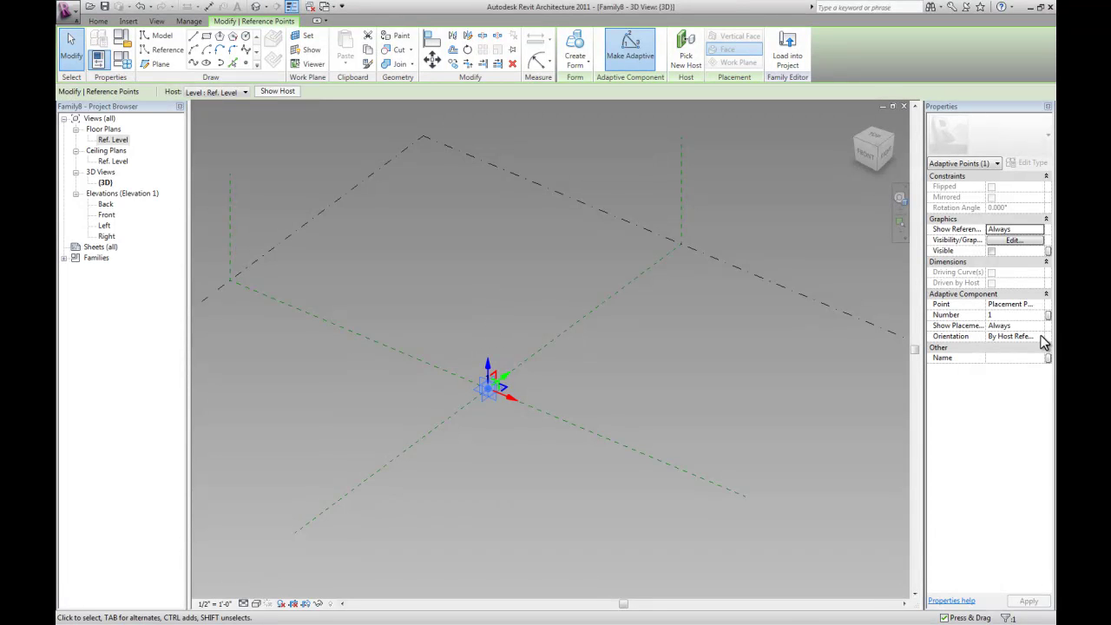
left_click(1041, 337)
left_click(987, 366)
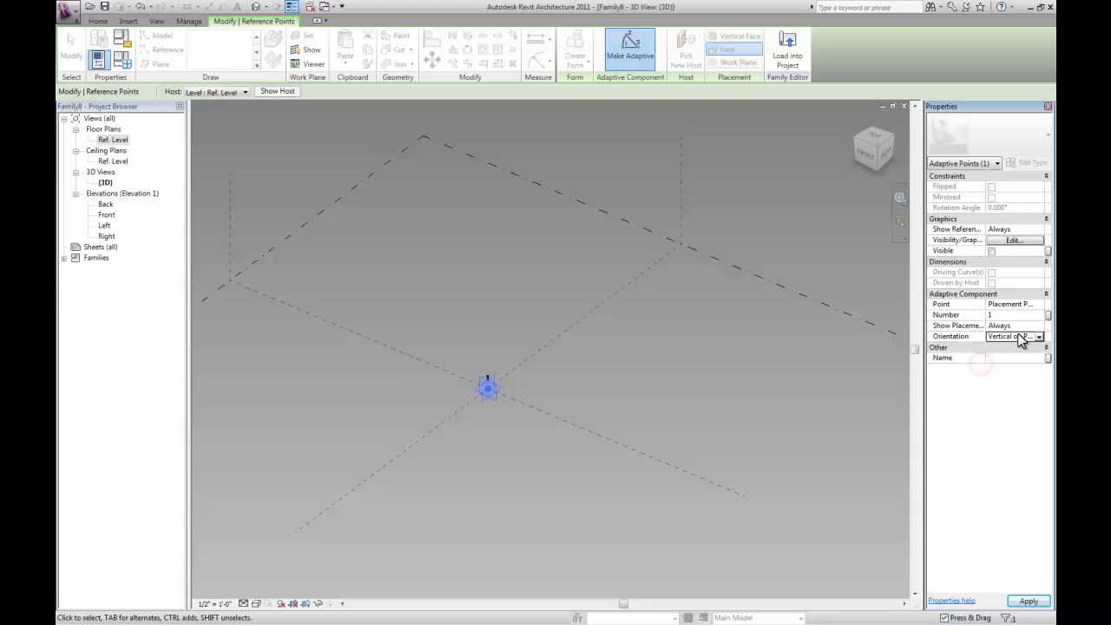
left_click(481, 317)
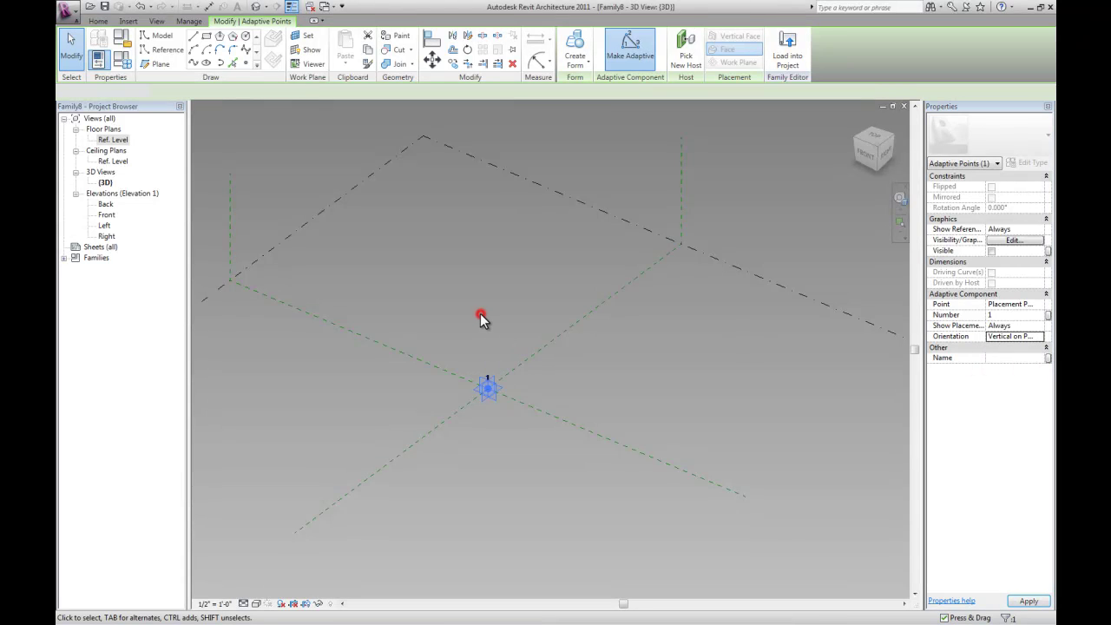
- Set the adaptive point's horizontal plane as the work plane and place a reference point on the adaptive point
left_click(309, 36)
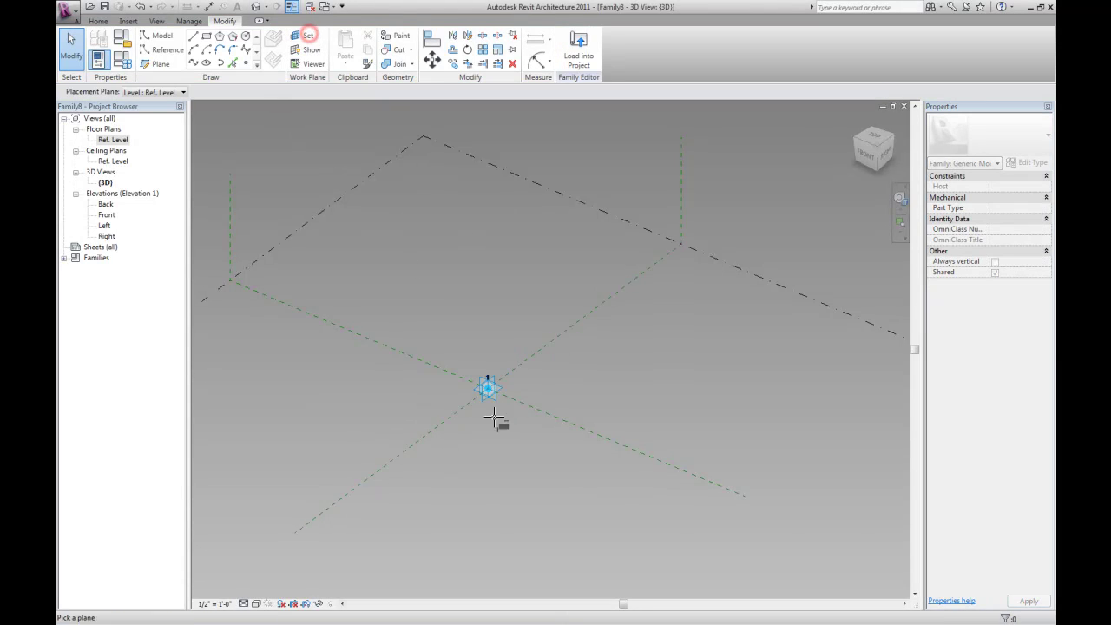
left_click(483, 378)
scroll(487, 409, "down", 3)
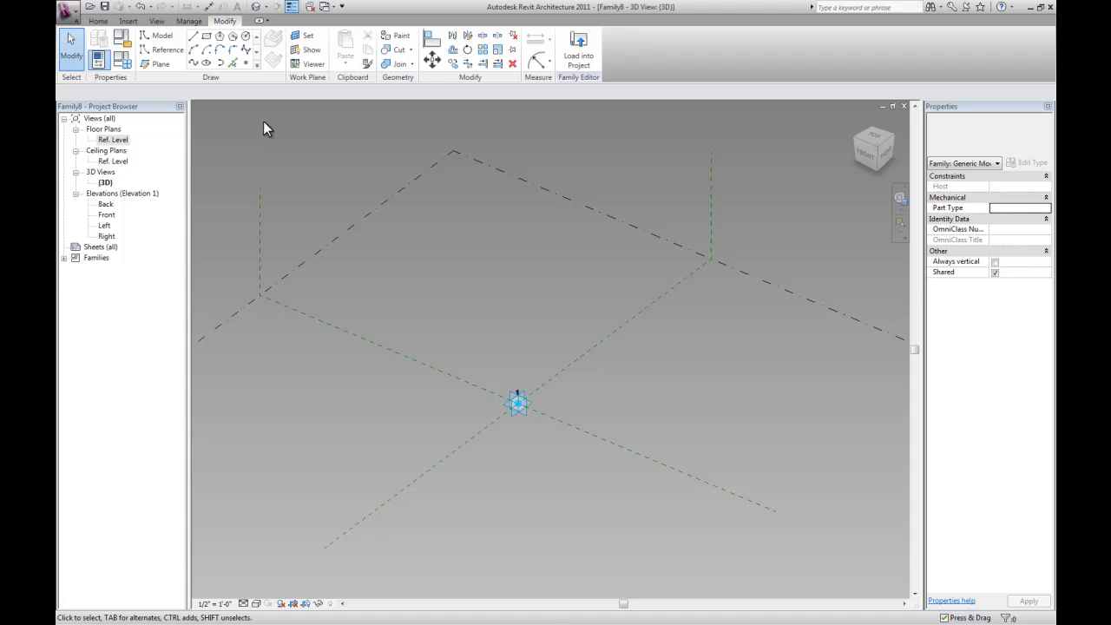
left_click(245, 63)
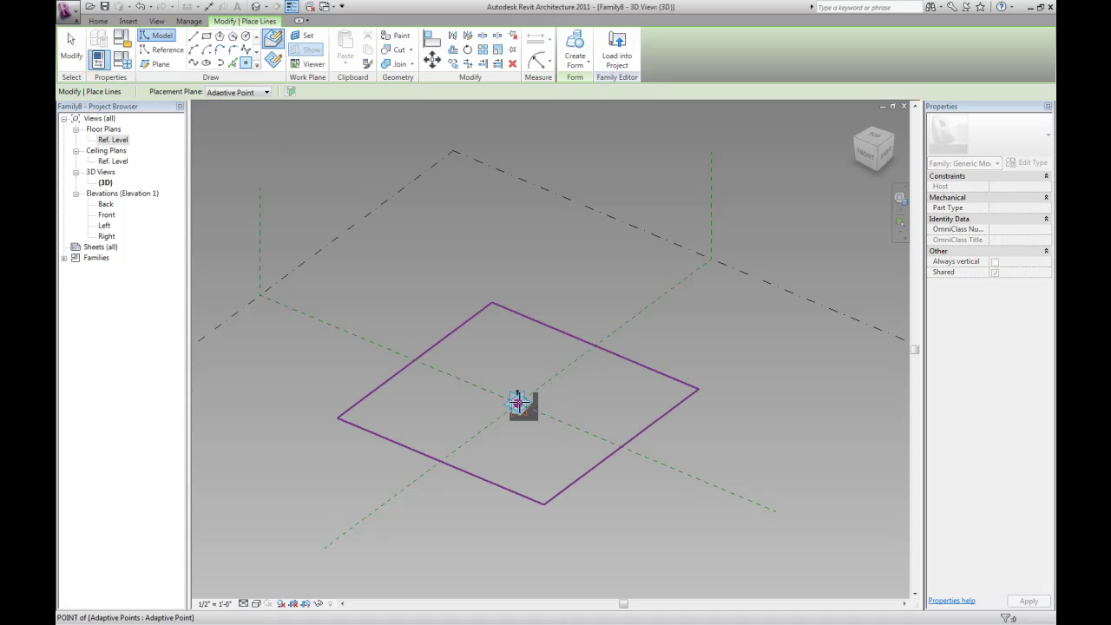
left_click(517, 402)
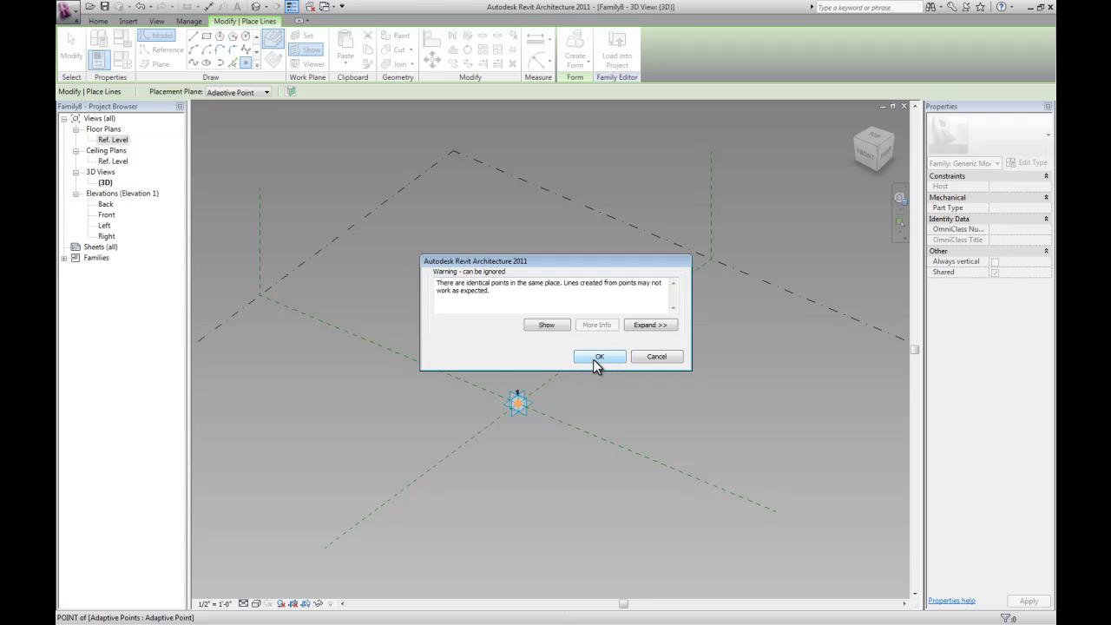
left_click(599, 357)
key("Escape")
key("Escape")
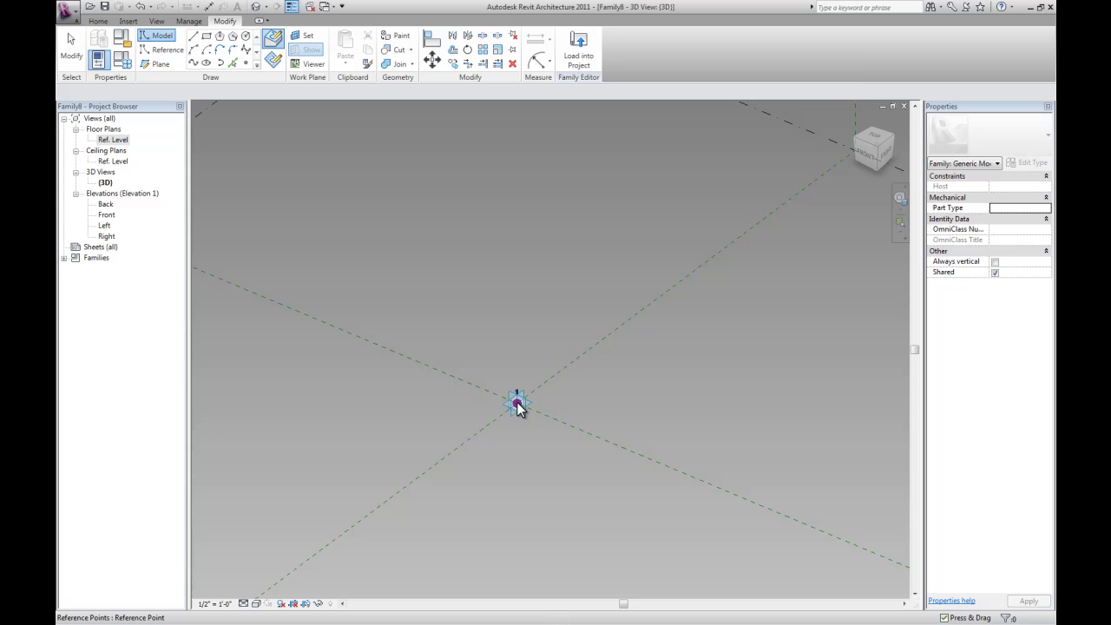
- Move the new reference point vertically above the adaptive point to an offset of about 13' 8"
left_click(517, 401)
left_click_drag(517, 377, 539, 250)
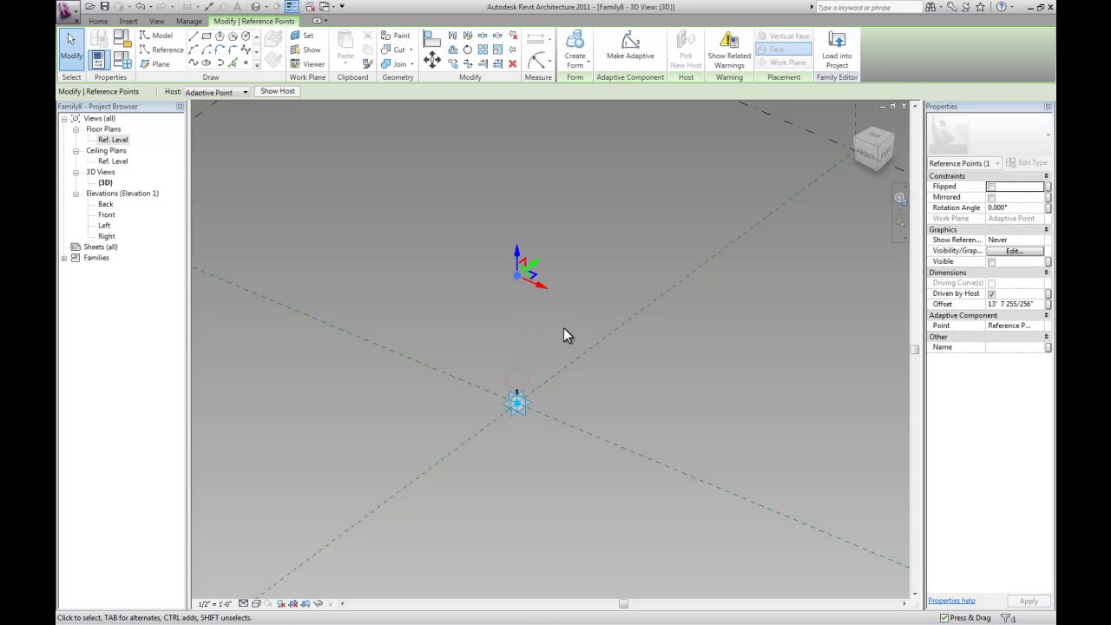
left_click(563, 330)
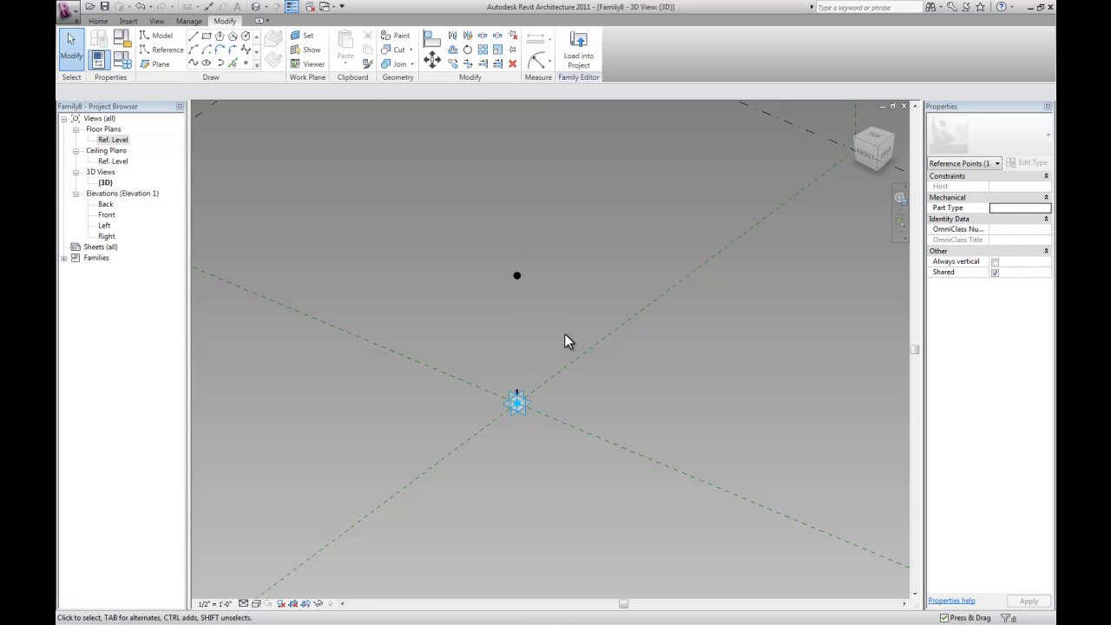
- Draw a model line with 3D Snapping from the adaptive point to the reference point above it
left_click(193, 38)
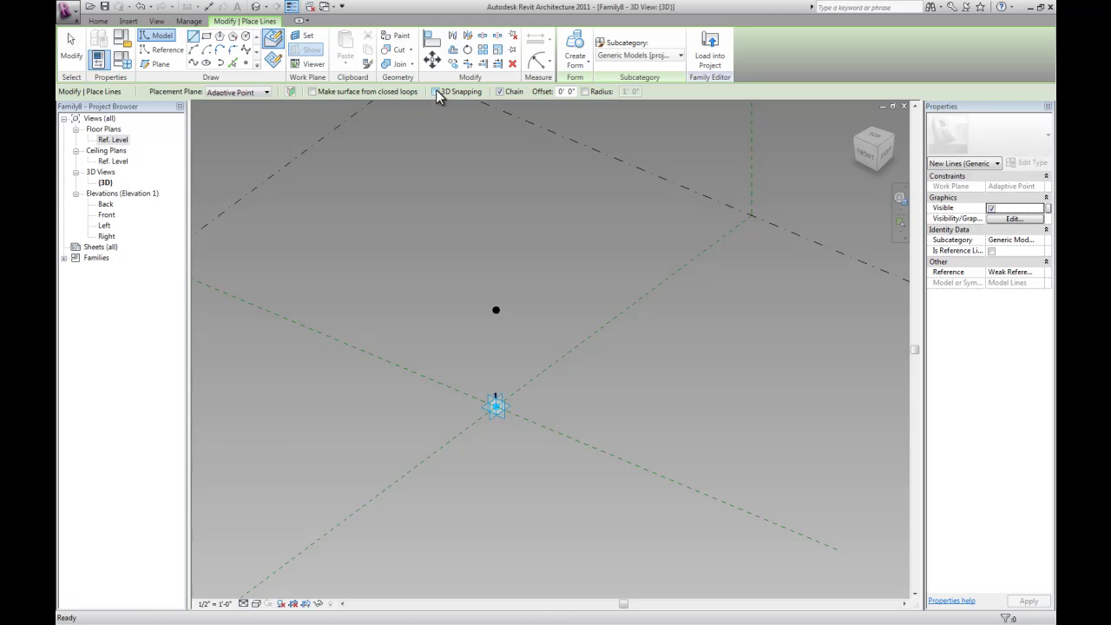
left_click(437, 91)
left_click(496, 405)
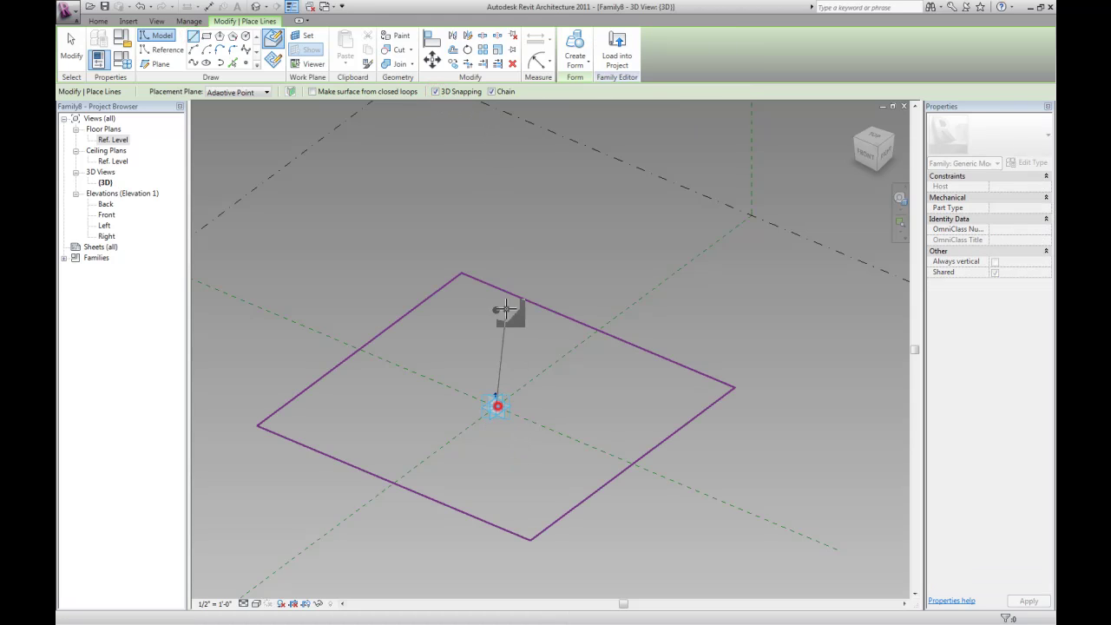
left_click(495, 311)
key("Escape")
key("Escape")
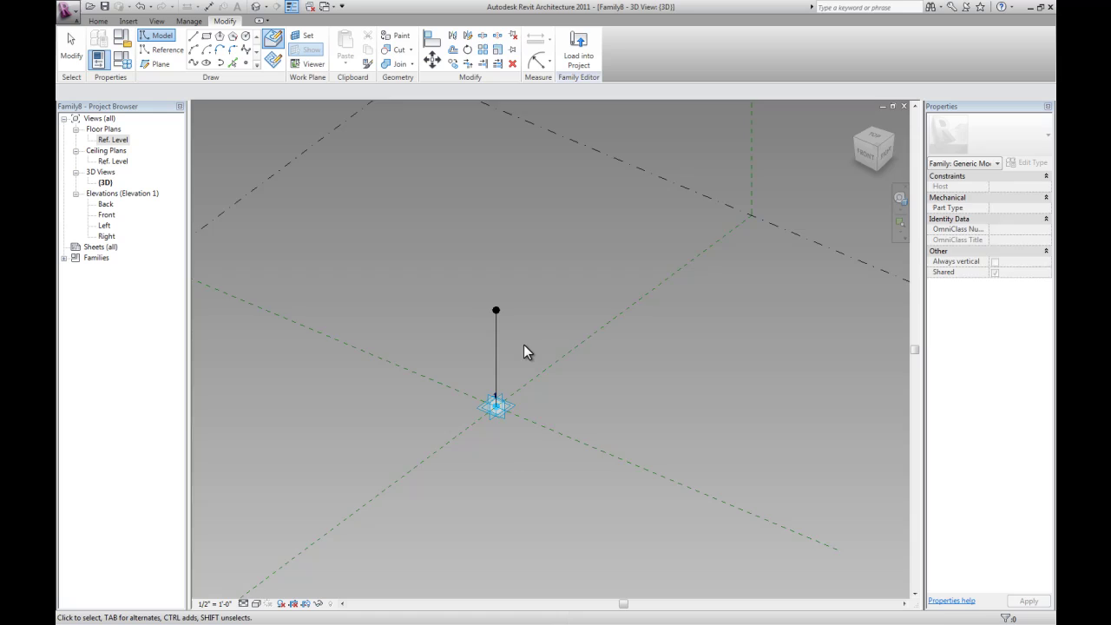
- Move the top reference point of the vertical line to an offset of about 20' 9"
left_click_drag(489, 331, 491, 277)
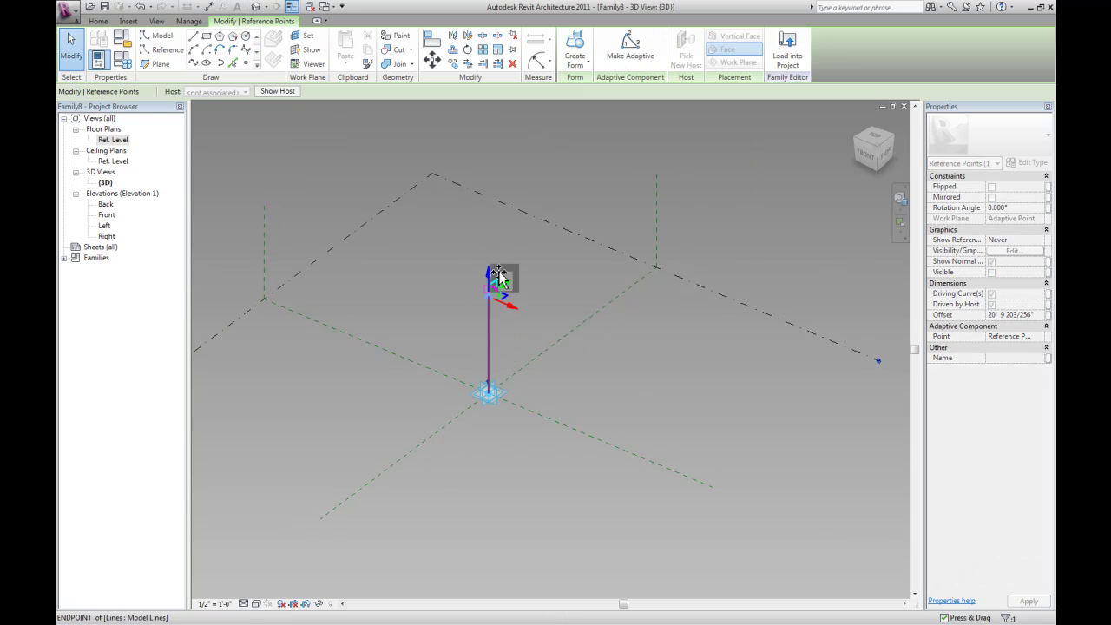
left_click(542, 325)
mouse_move(542, 322)
middle_mouse_down()
mouse_move(553, 328)
mouse_move(530, 329)
middle_mouse_up()
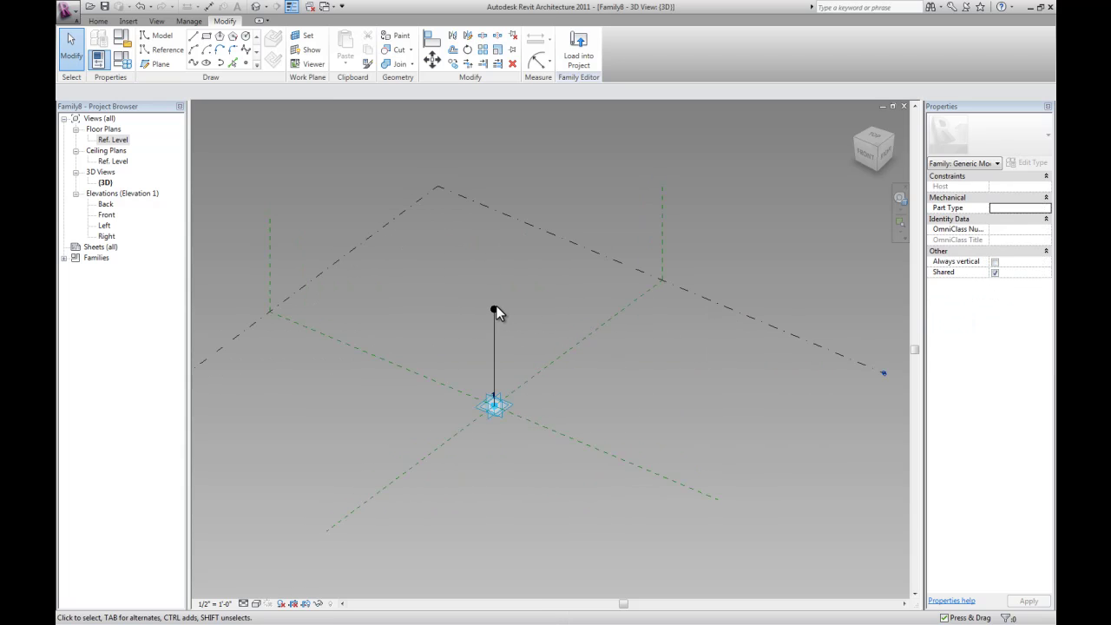
- Link the top reference point's offset to a new family type parameter named "ofsett", grouped under Dimensions
left_click(494, 309)
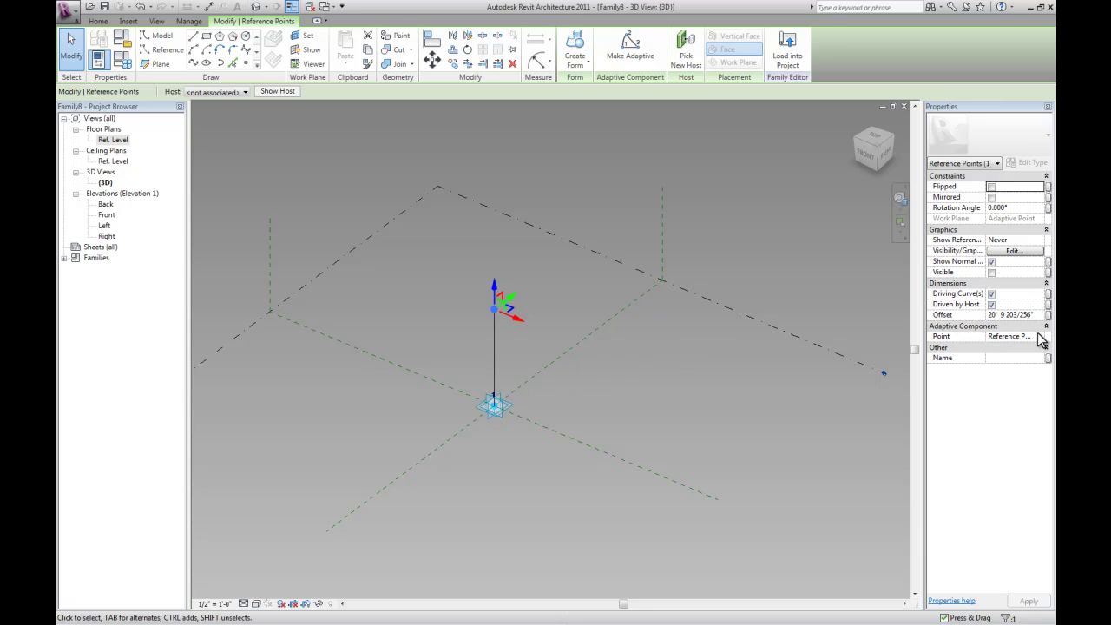
left_click(1048, 316)
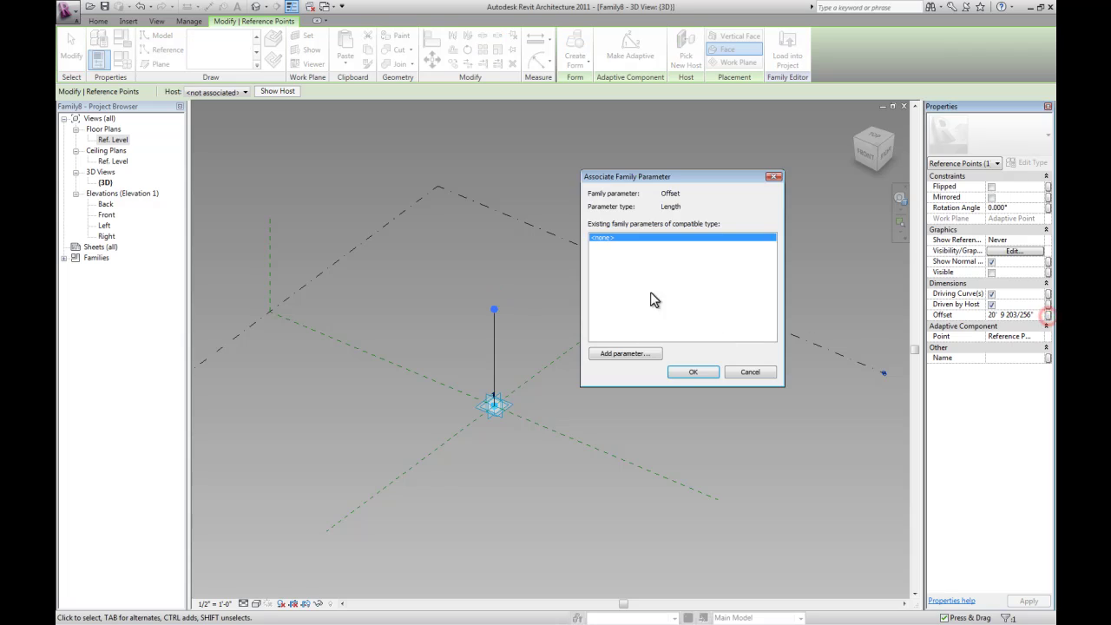
left_click(626, 353)
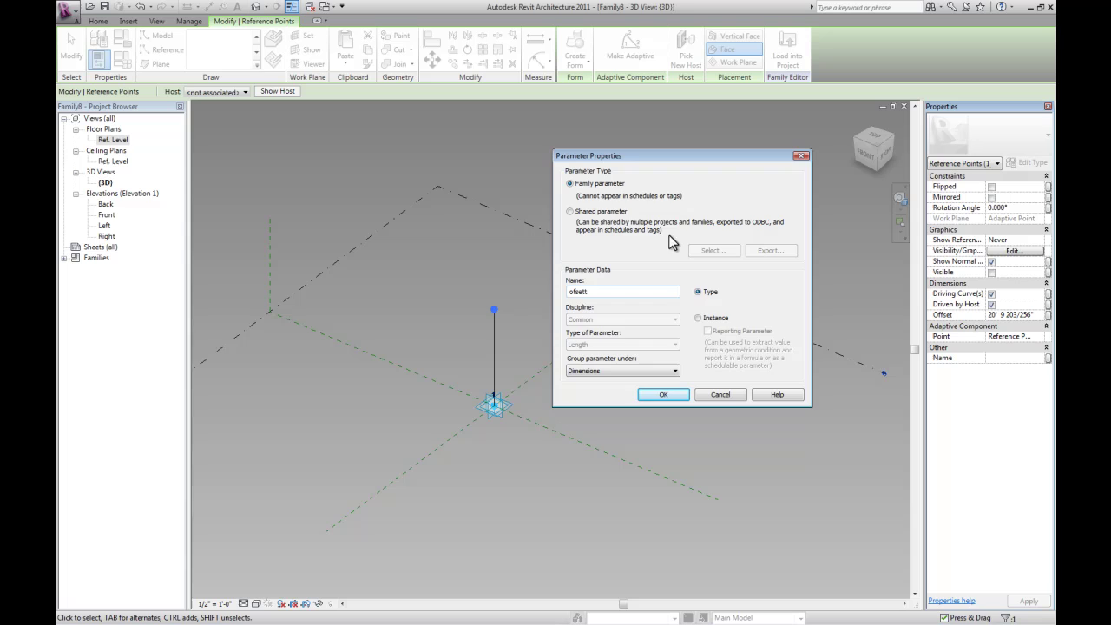
left_click(666, 395)
left_click(693, 372)
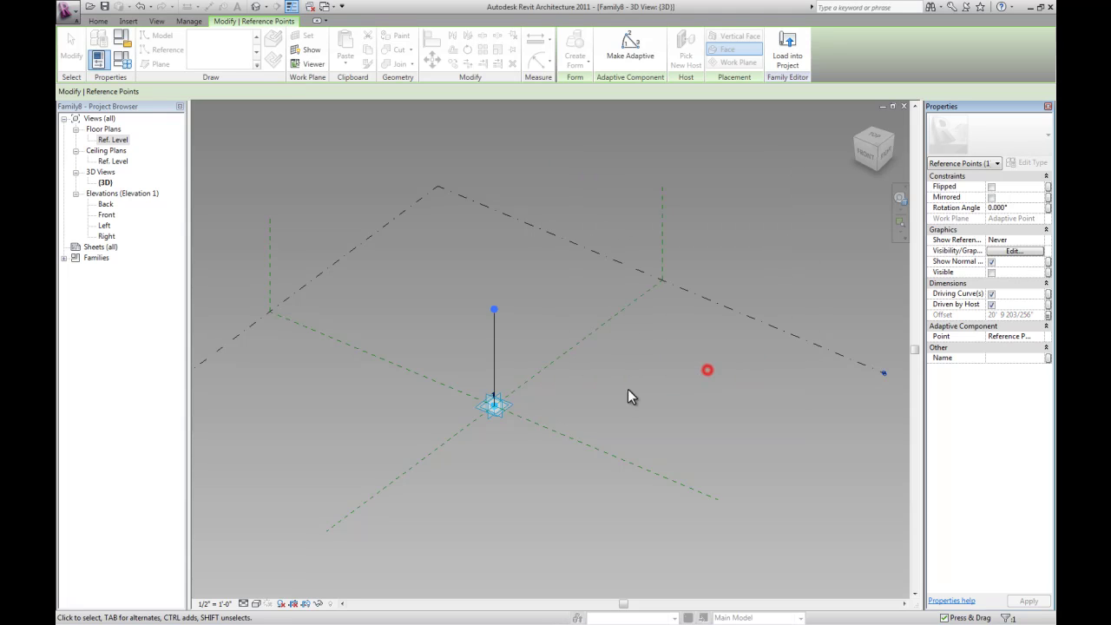
- Set the "ofsett" parameter to 20' 0" in the family types and apply it
left_click(122, 57)
left_click_drag(198, 64, 174, 106)
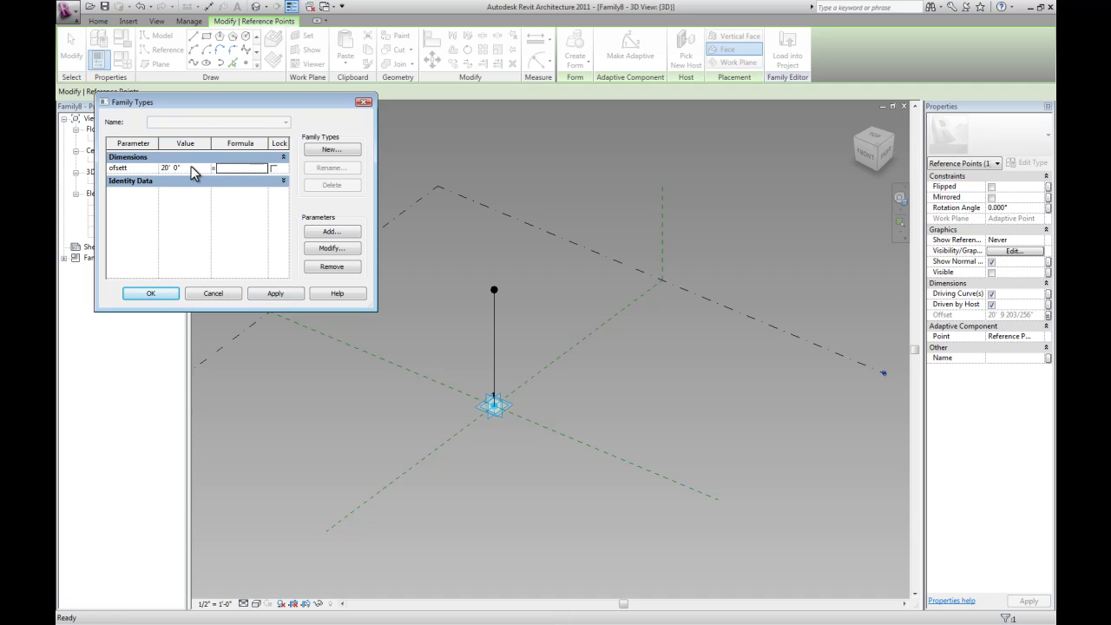
left_click(171, 292)
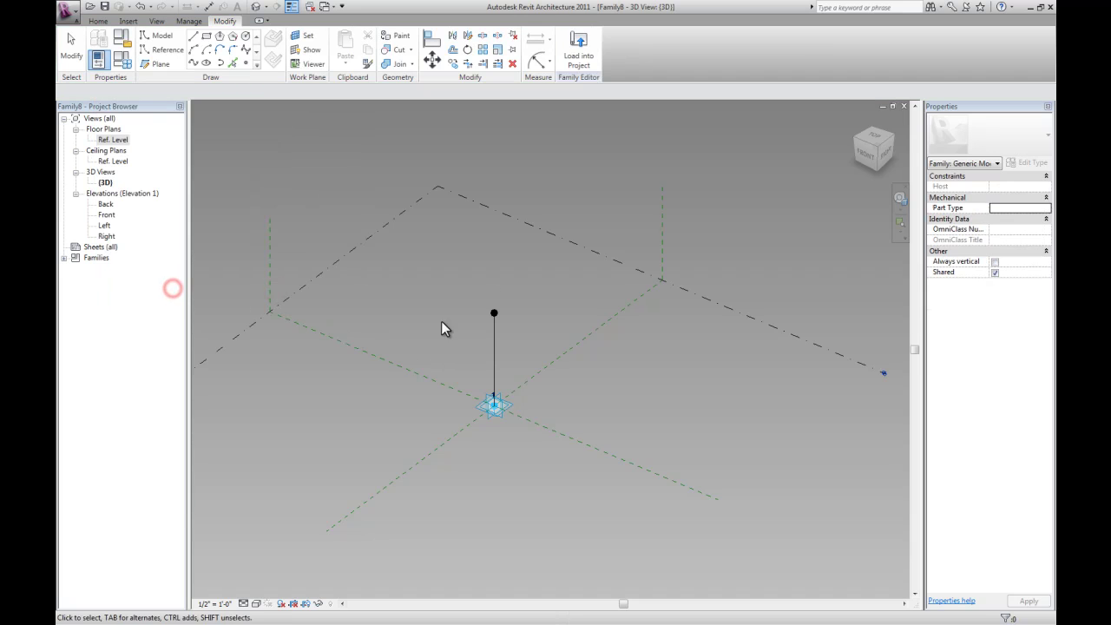
- Place four reference points spread around the upper end of the vertical line on the reference point's plane
middle_click_drag(475, 357, 457, 359, "shift")
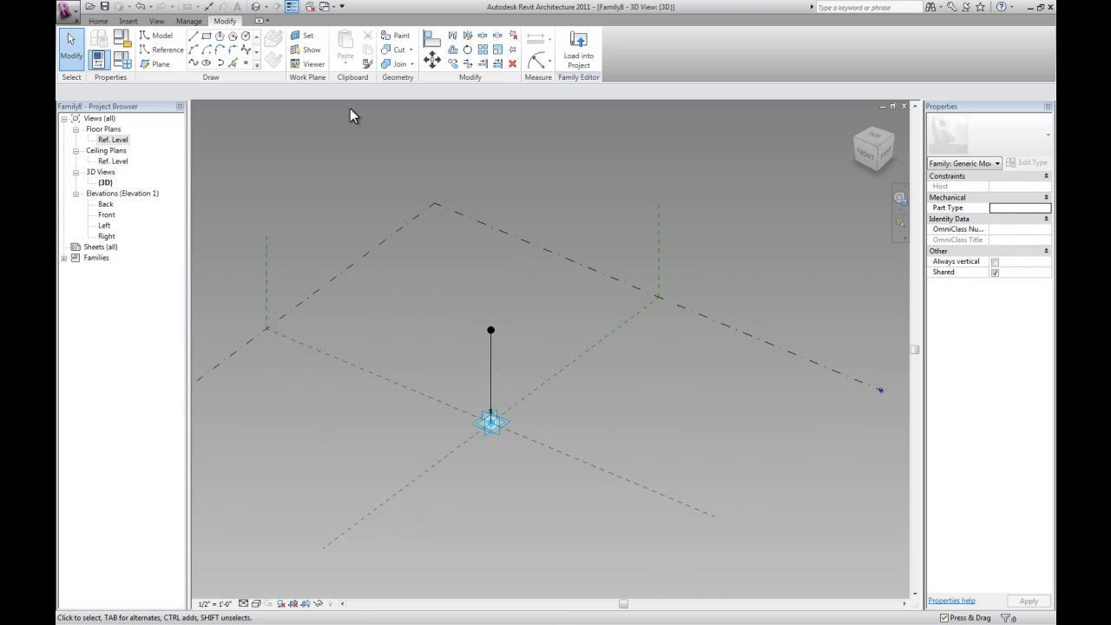
left_click(244, 66)
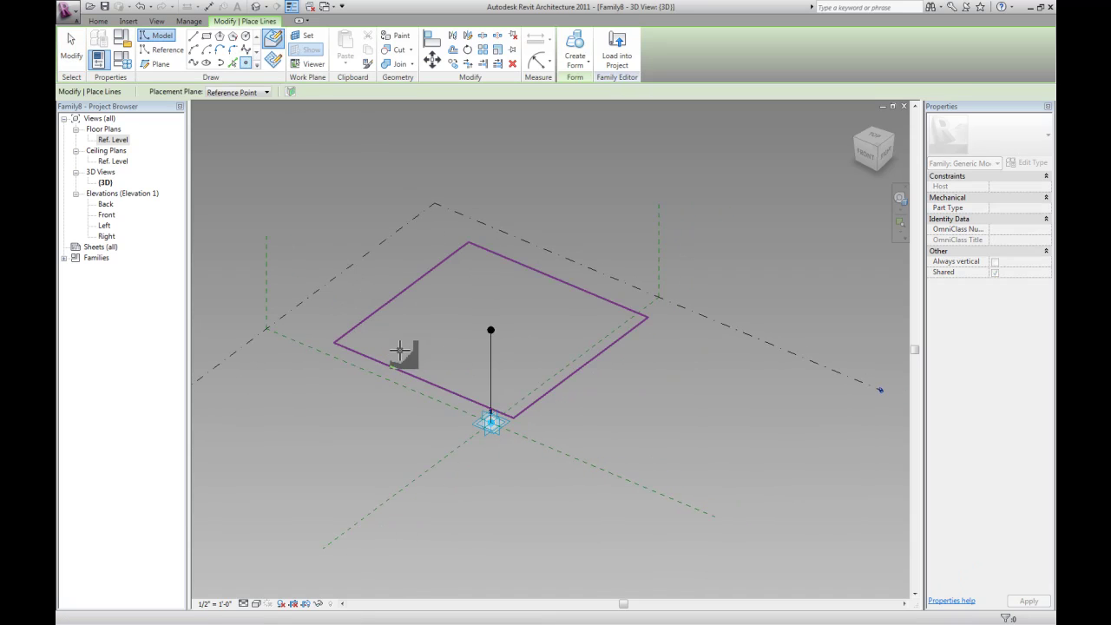
left_click(589, 328)
left_click(519, 388)
key("Escape")
key("Escape")
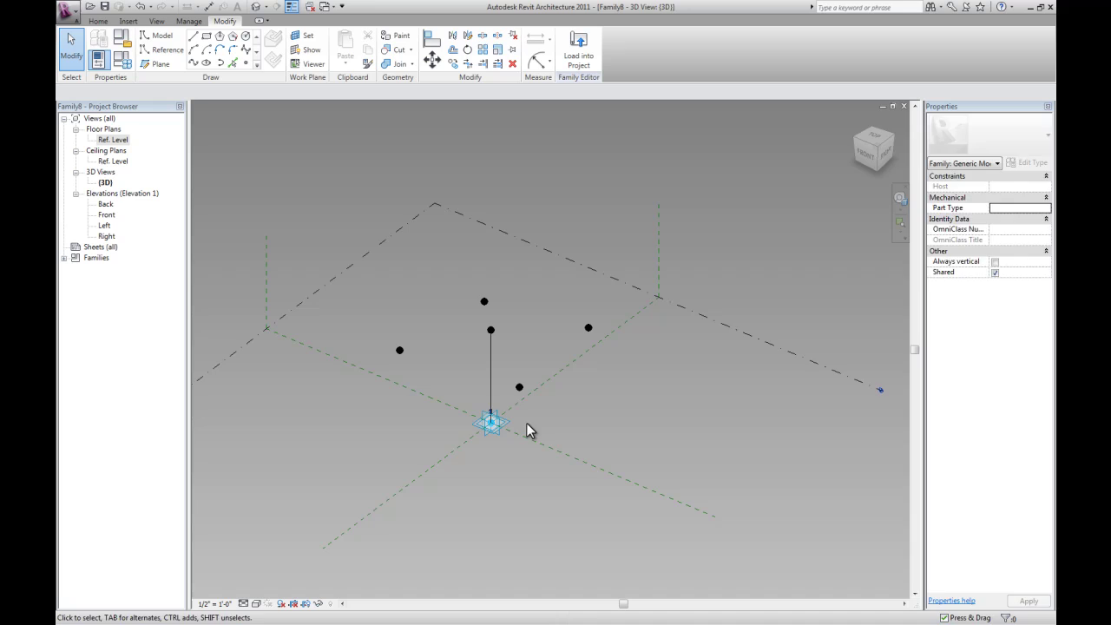
- Make the four surrounding reference points adaptive, numbered 2 to 5 in order around the vertical line
left_click(379, 342)
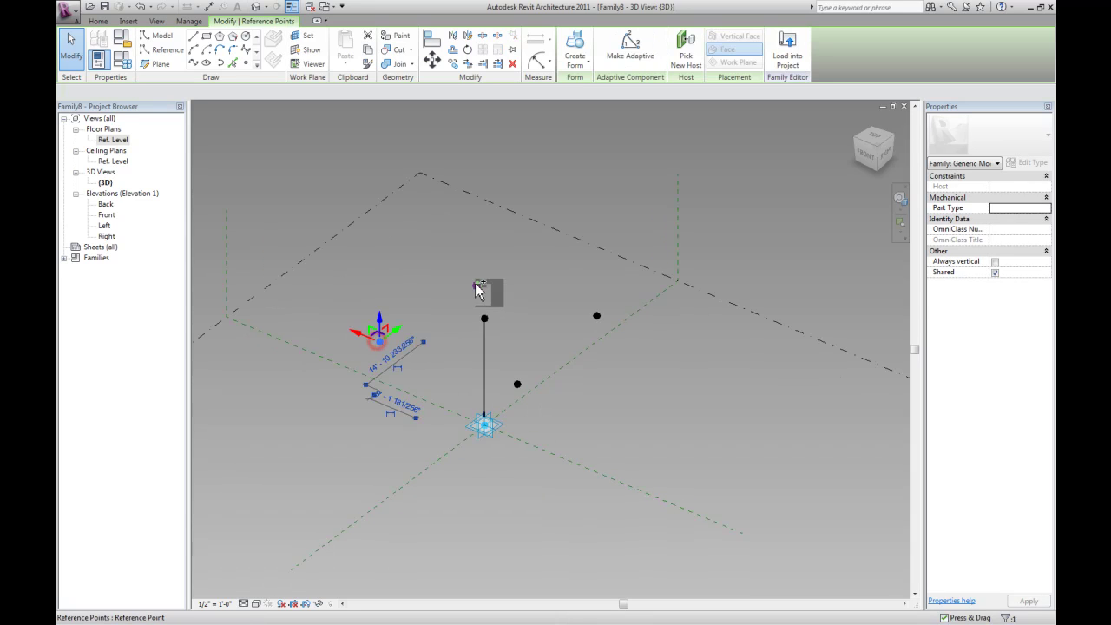
left_click(477, 286, "ctrl")
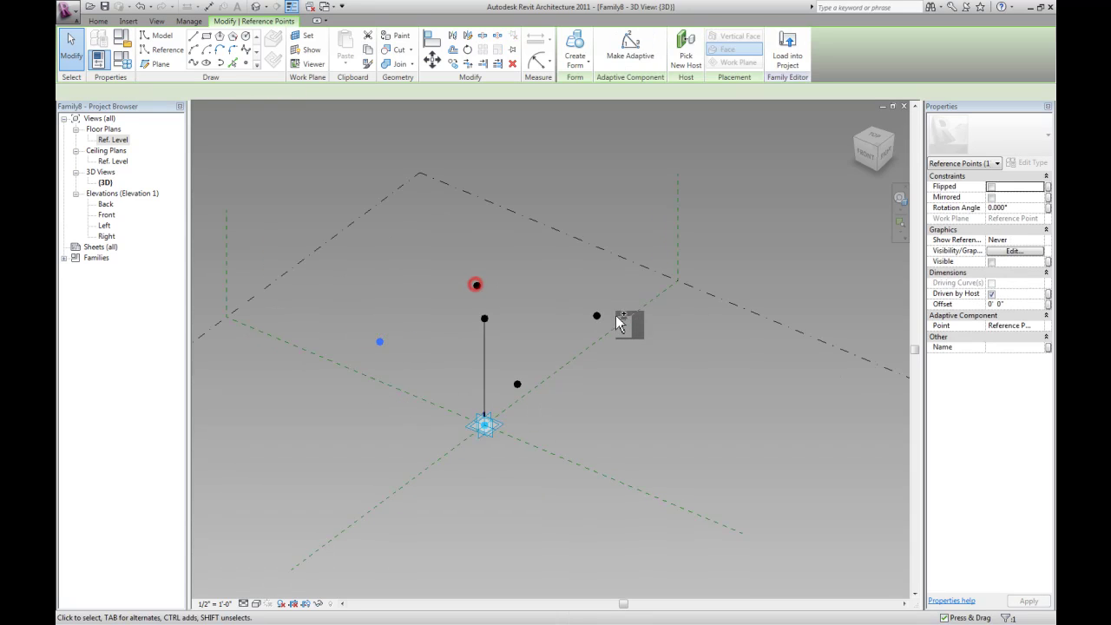
left_click(520, 388, "ctrl")
left_click(630, 48)
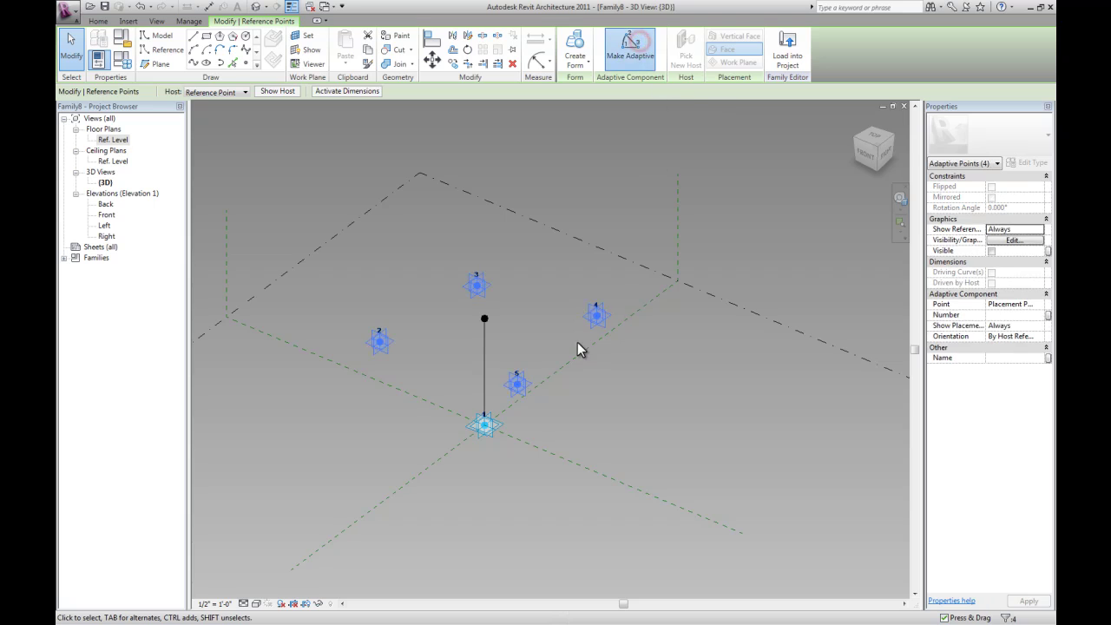
left_click(574, 341)
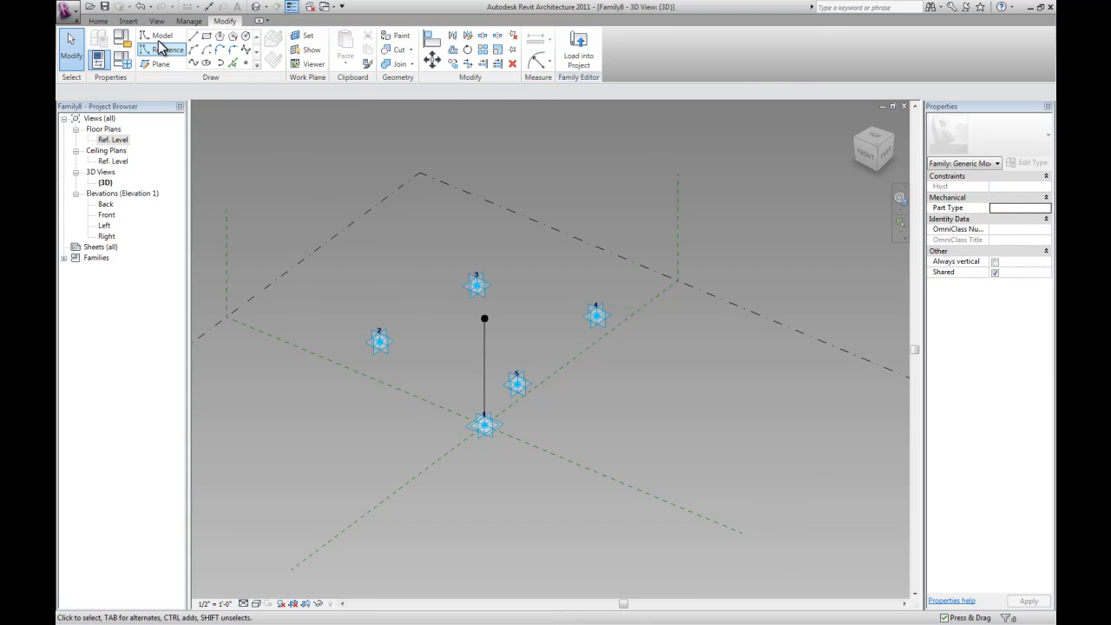
- Draw model lines with 3D Snapping connecting adaptive points 2, 3, 4 and 5 to the top reference point
left_click(193, 35)
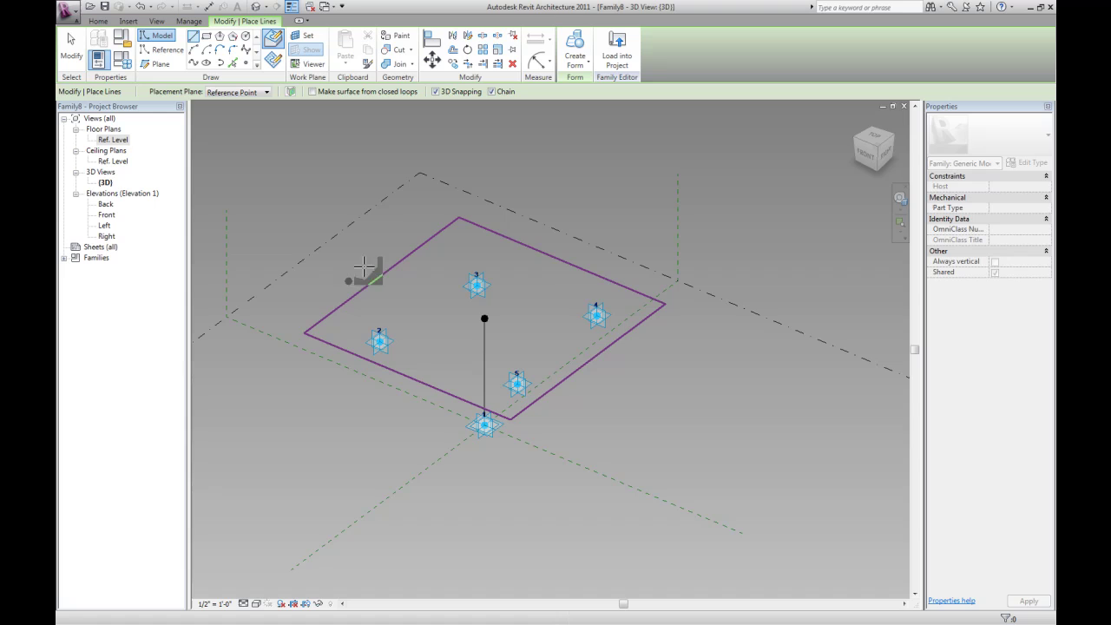
left_click(380, 341)
left_click(483, 319)
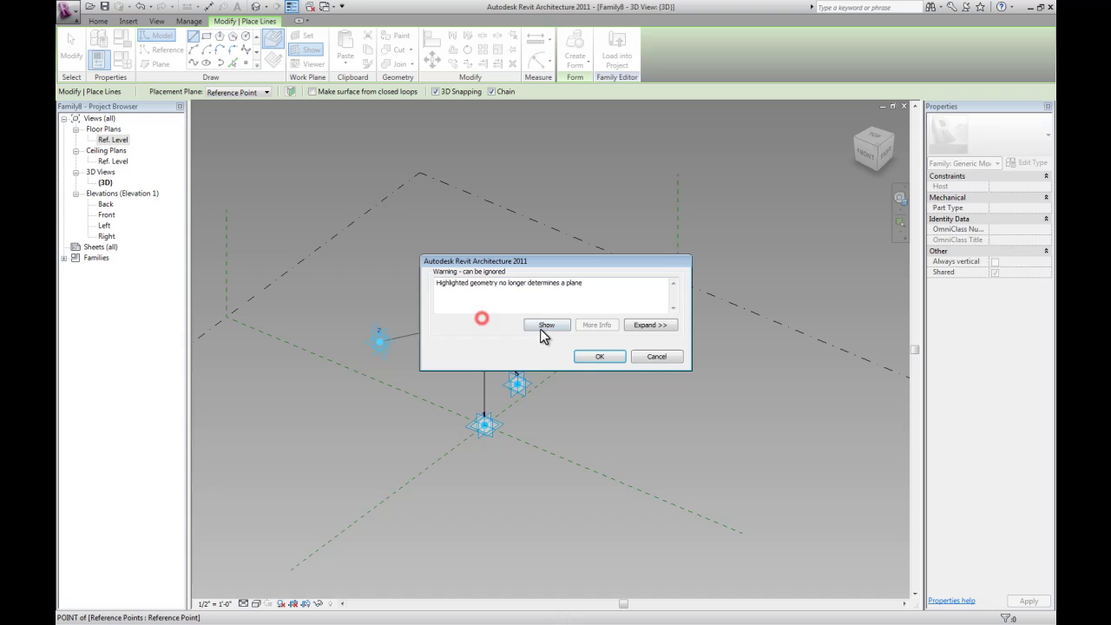
left_click(599, 357)
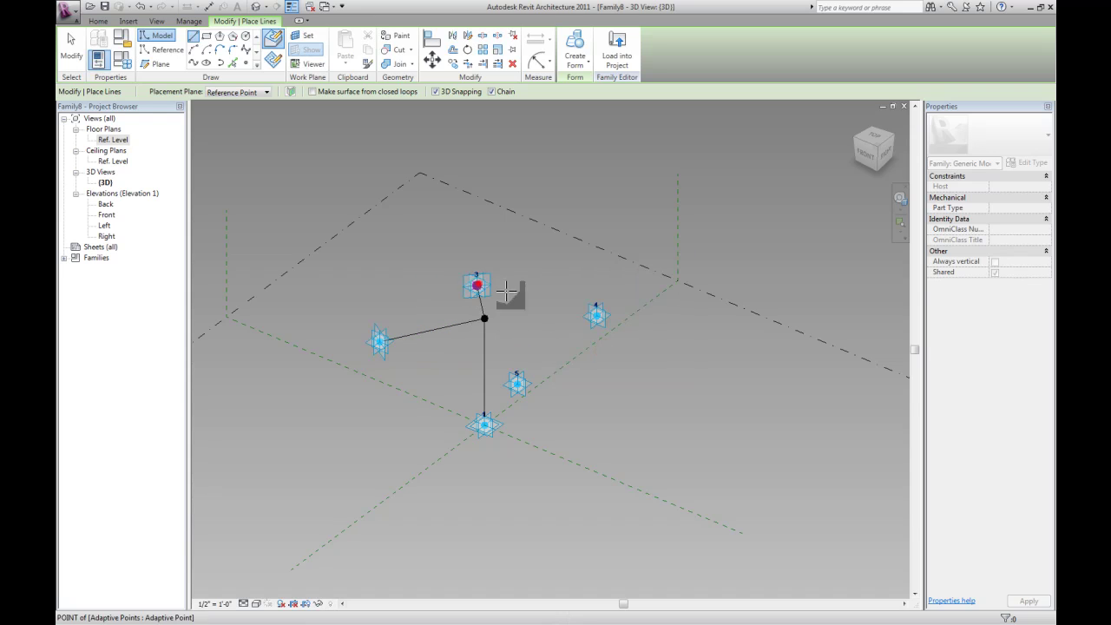
left_click(597, 317)
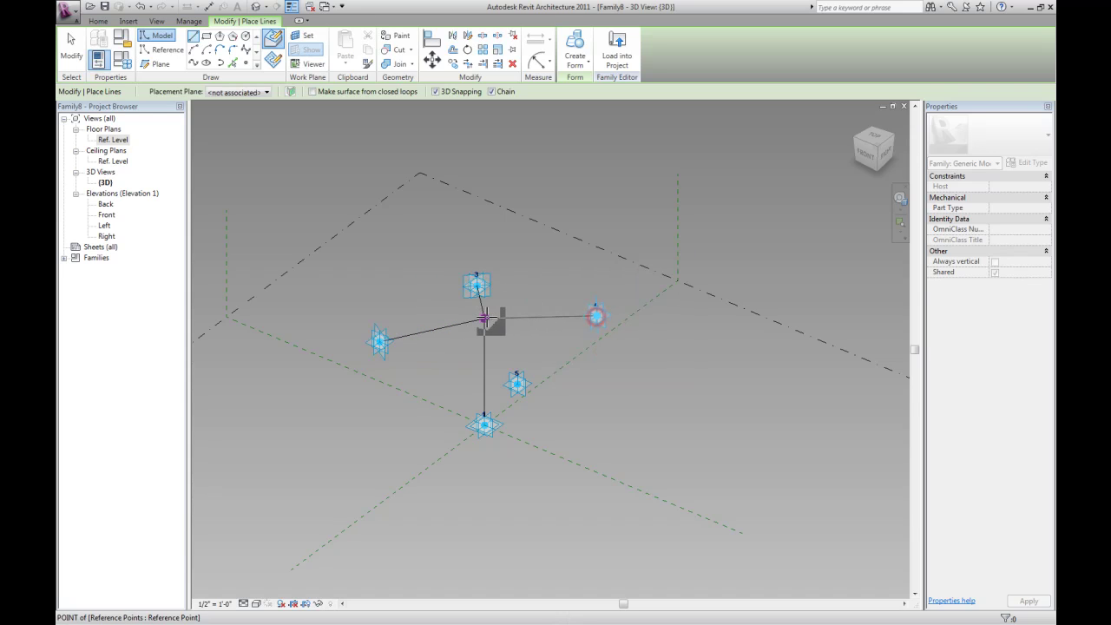
left_click(487, 319)
left_click(512, 373)
key("Escape")
key("Escape")
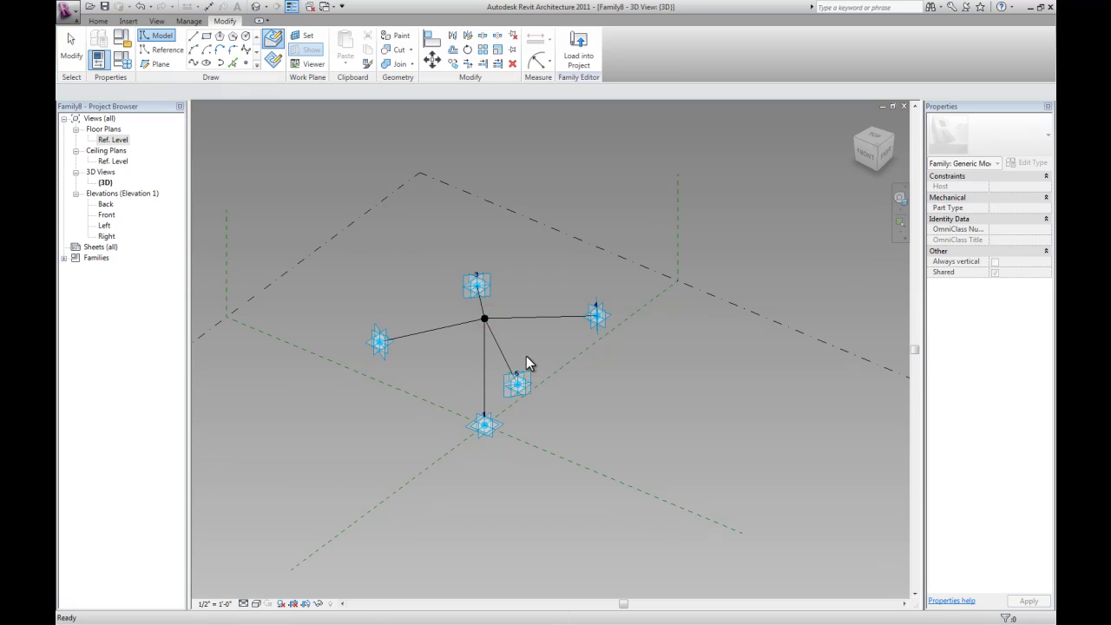
- Move adaptive points 2 and 3 upward to test how their branch lines follow
middle_click_drag(527, 365, 487, 350, "shift")
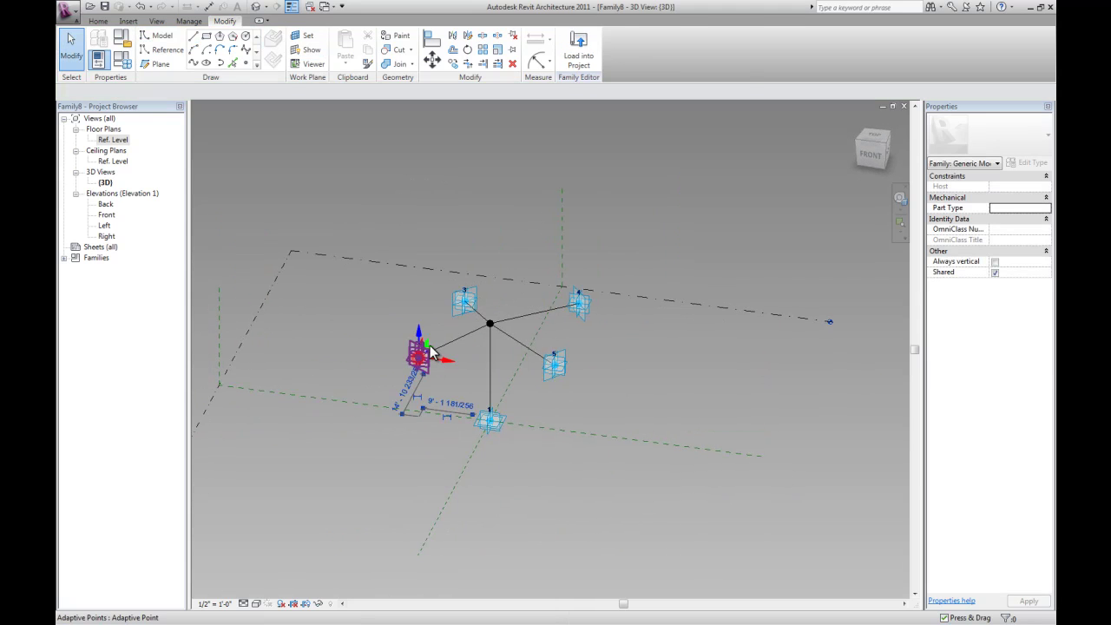
left_click_drag(432, 352, 466, 213)
left_click(471, 299)
middle_click_drag(498, 294, 625, 226, "shift")
key("Escape")
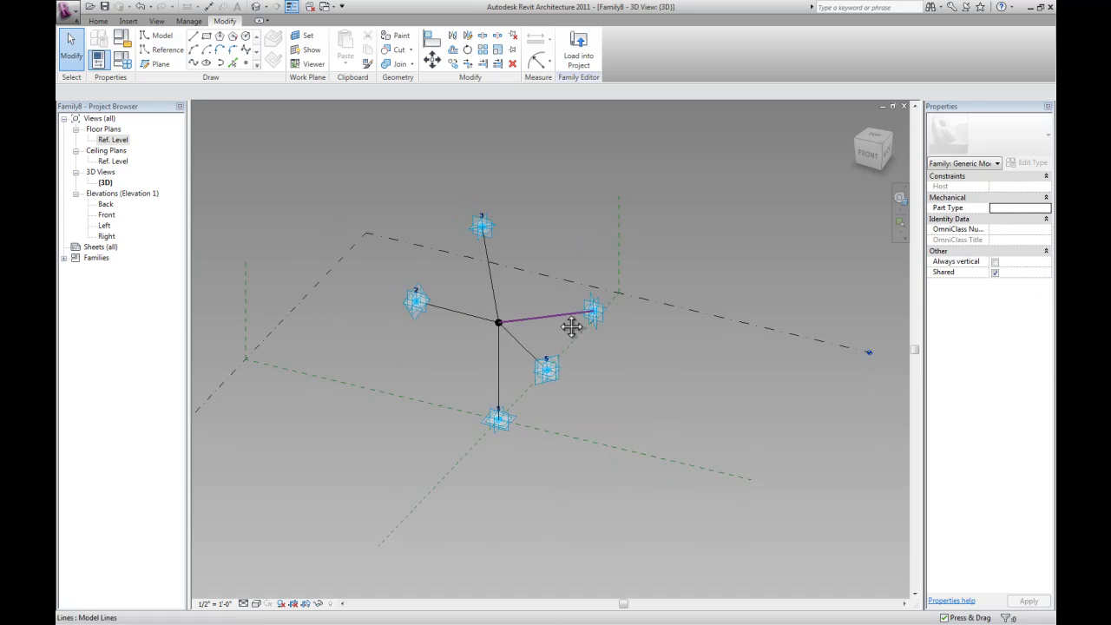
middle_click_drag(572, 327, 556, 346)
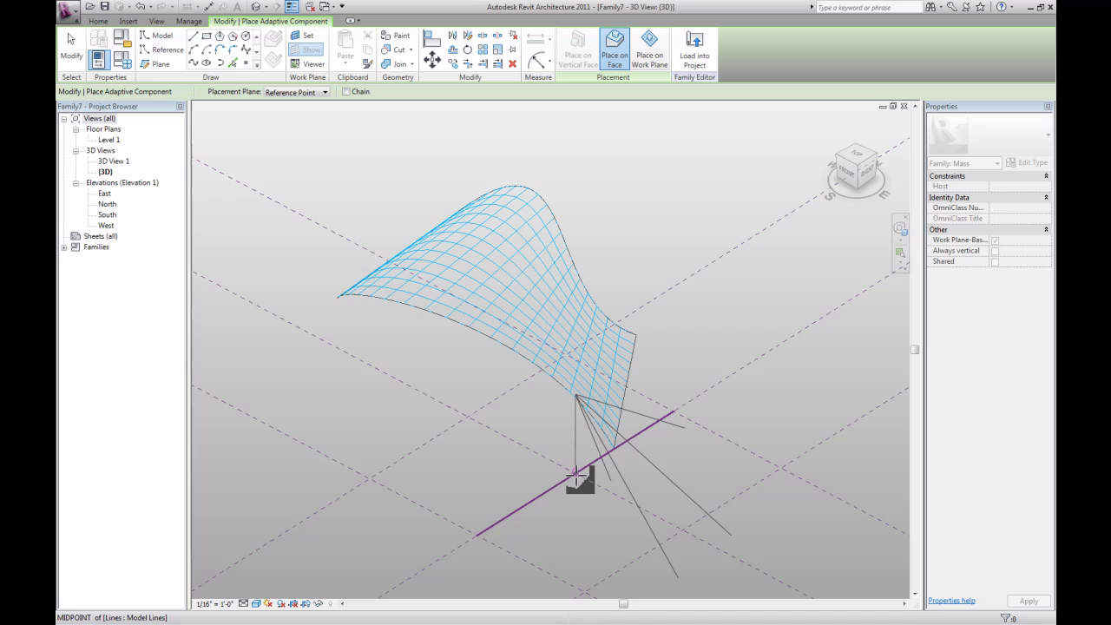
- Place the adaptive component in the mass with its base at the model line's midpoint and its four branches on the divided surface's corners
middle_click_drag(565, 478, 503, 466, "shift")
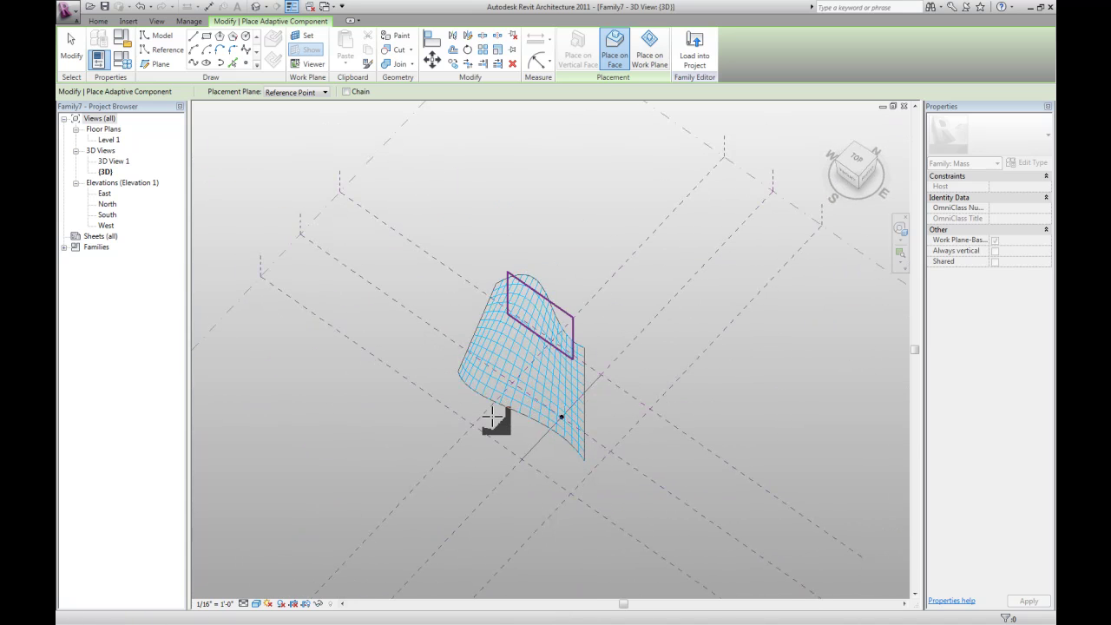
scroll(493, 417, "up", 2)
middle_click_drag(557, 399, 533, 330, "shift")
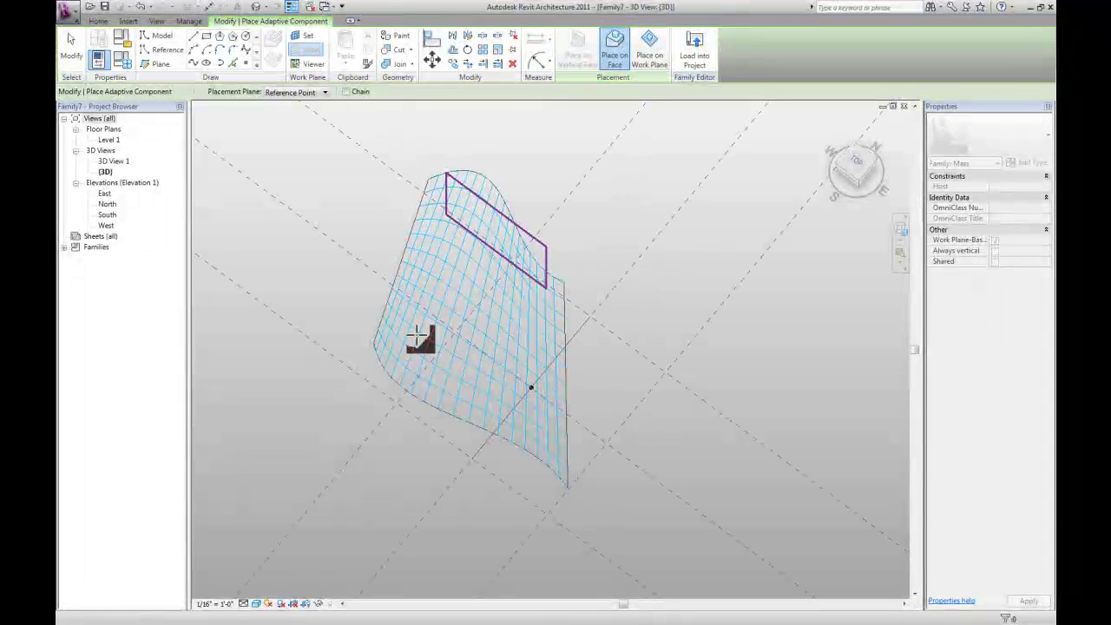
left_click(373, 343)
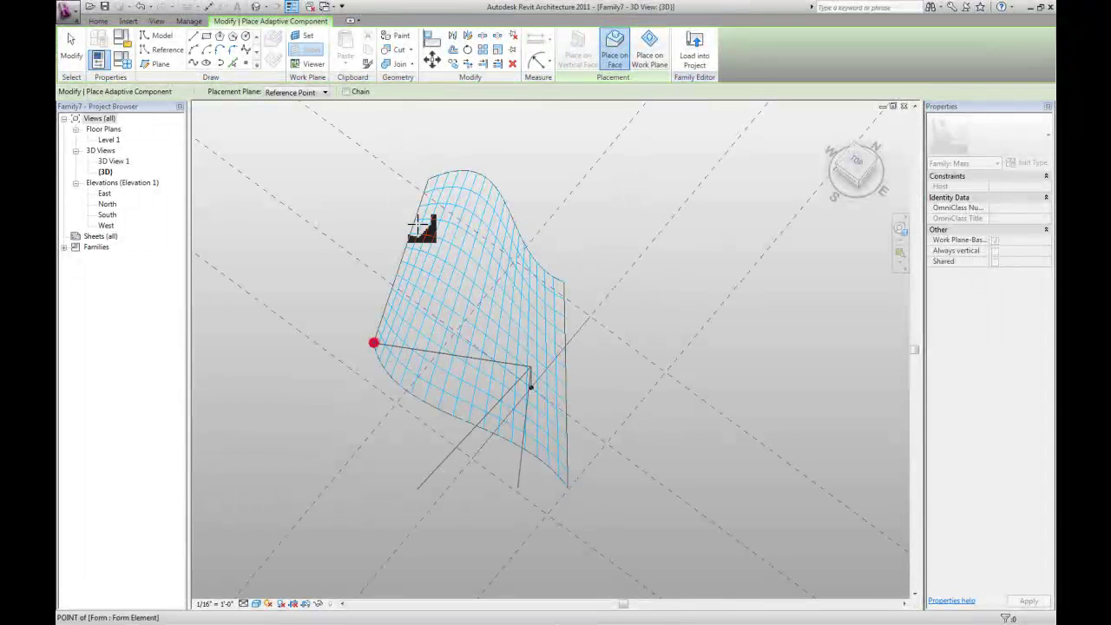
left_click(430, 178)
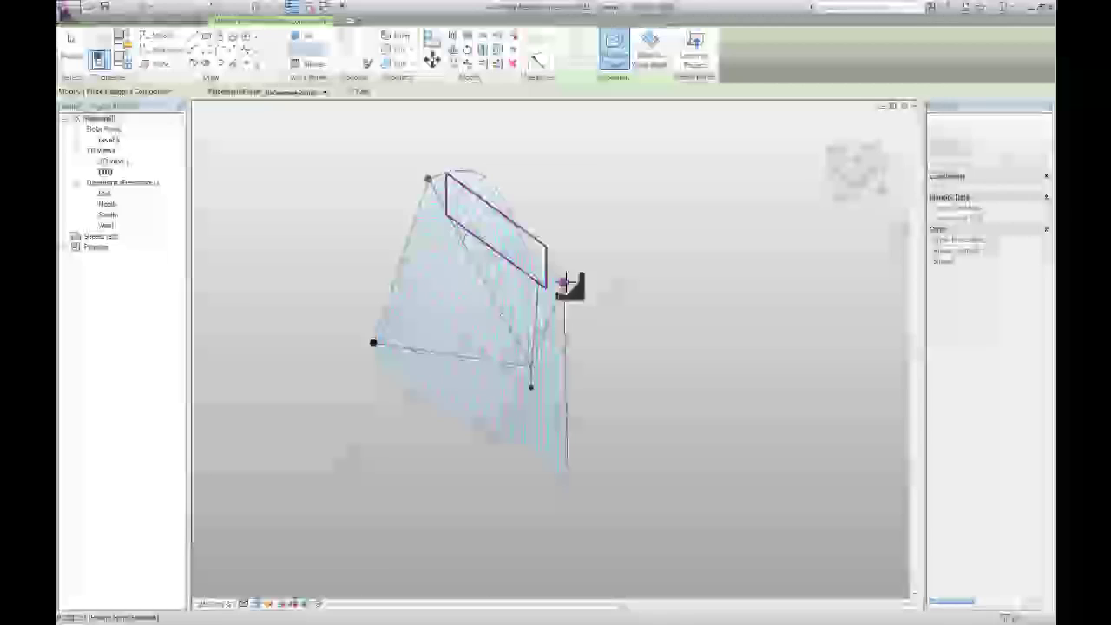
left_click(564, 282)
left_click(567, 488)
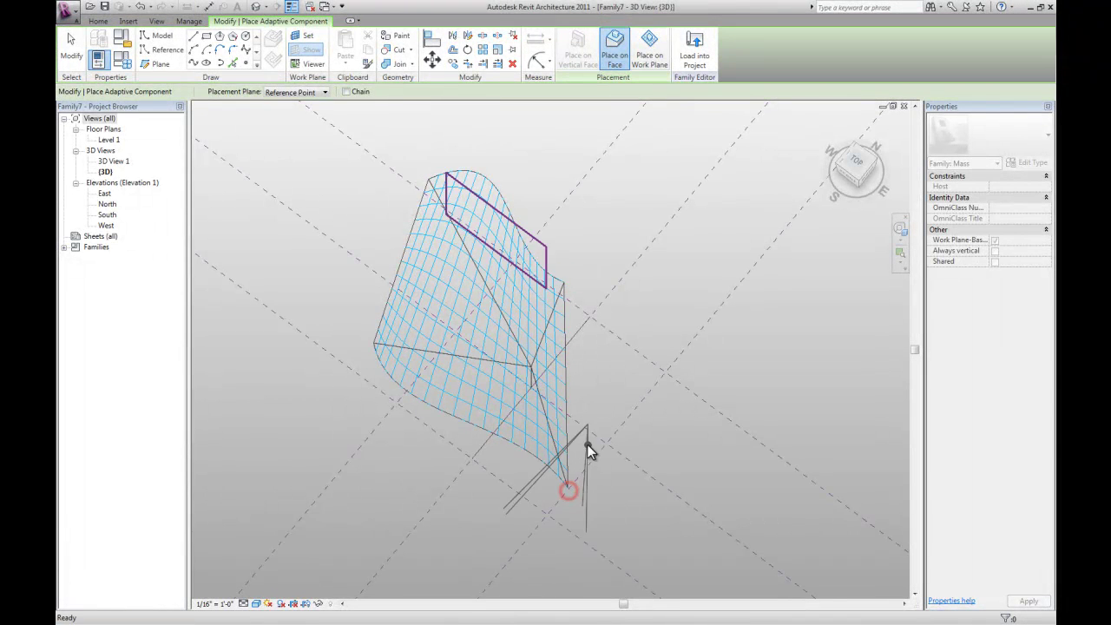
key("Escape")
- Examine from several angles how the placed component's branches meet the corners of the divided surface
middle_click_drag(583, 442, 559, 252, "shift")
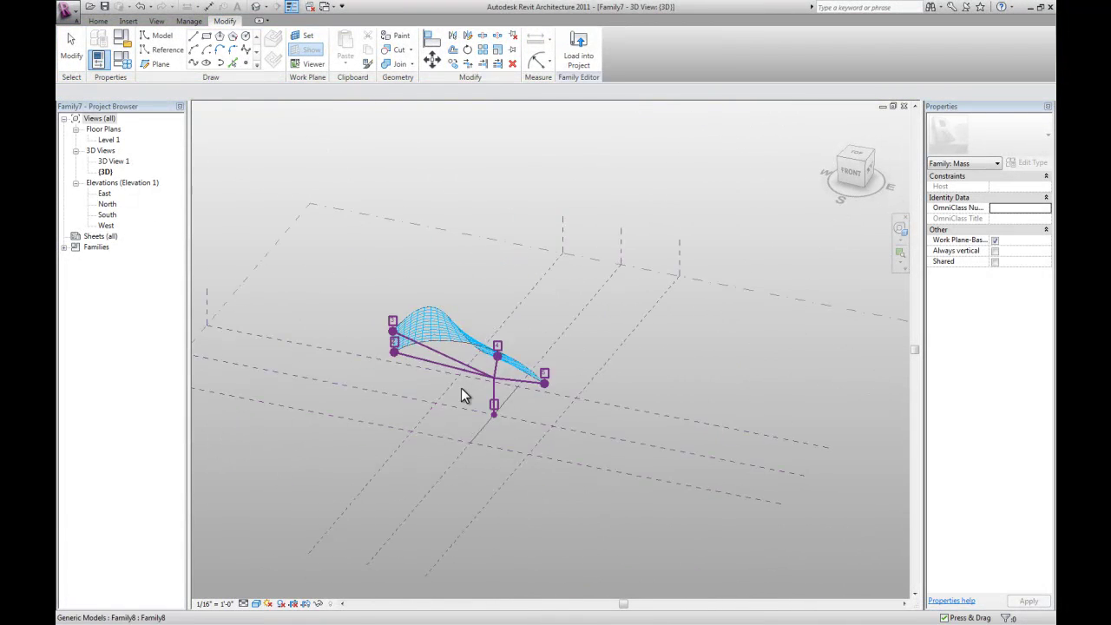
left_click_drag(461, 390, 503, 402)
middle_click_drag(504, 402, 538, 388, "shift")
left_click(554, 366)
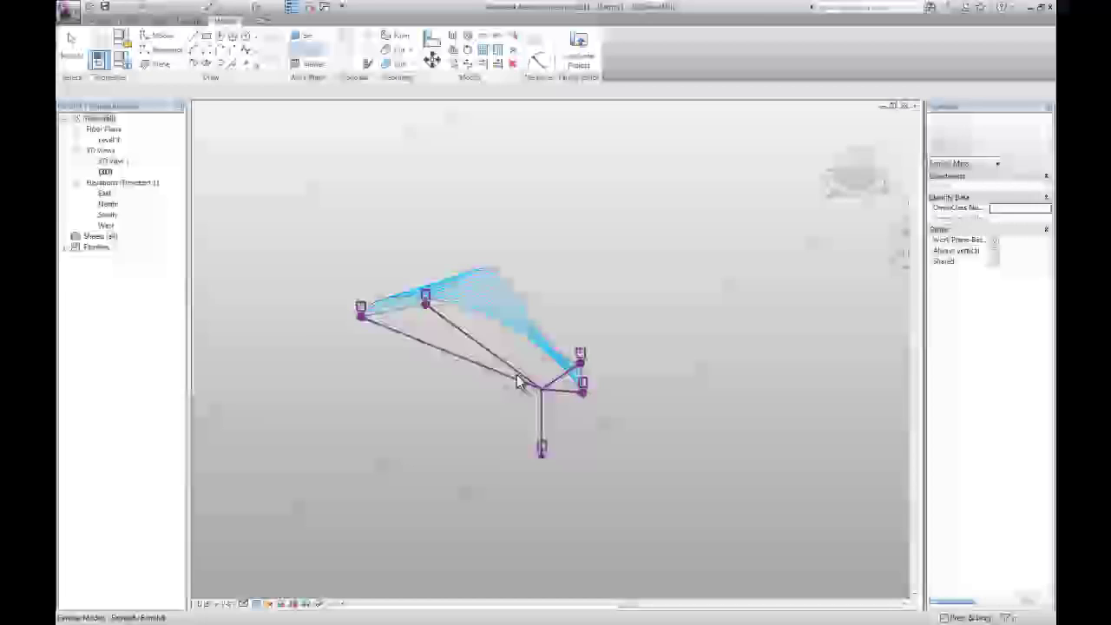
left_click(489, 379)
left_click(496, 348)
middle_click_drag(496, 348, 445, 233, "shift")
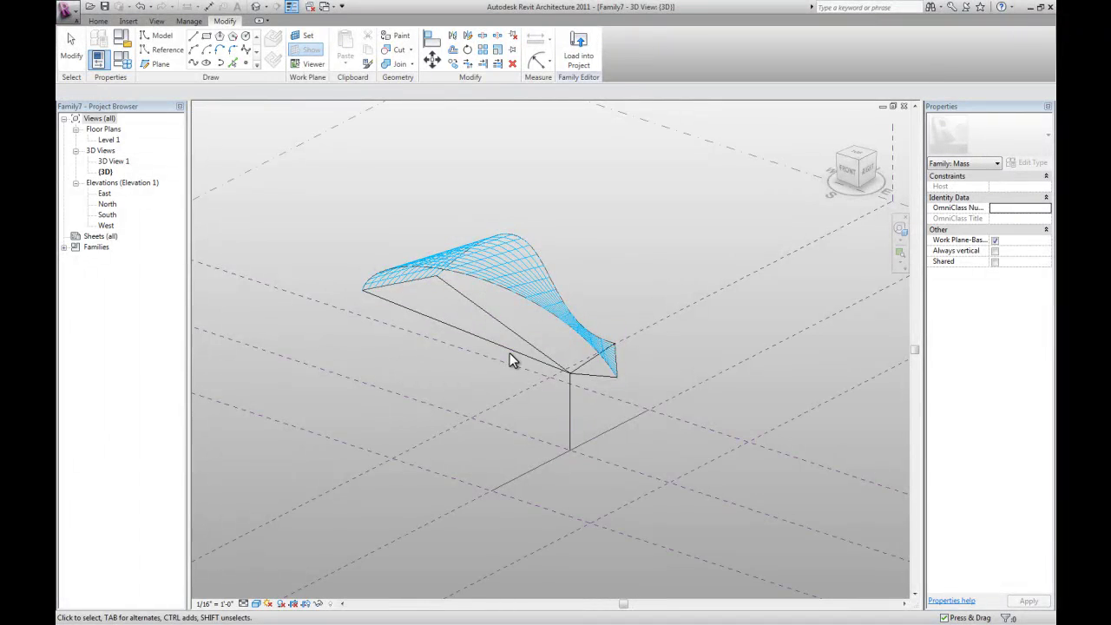
middle_click_drag(511, 360, 524, 422, "shift")
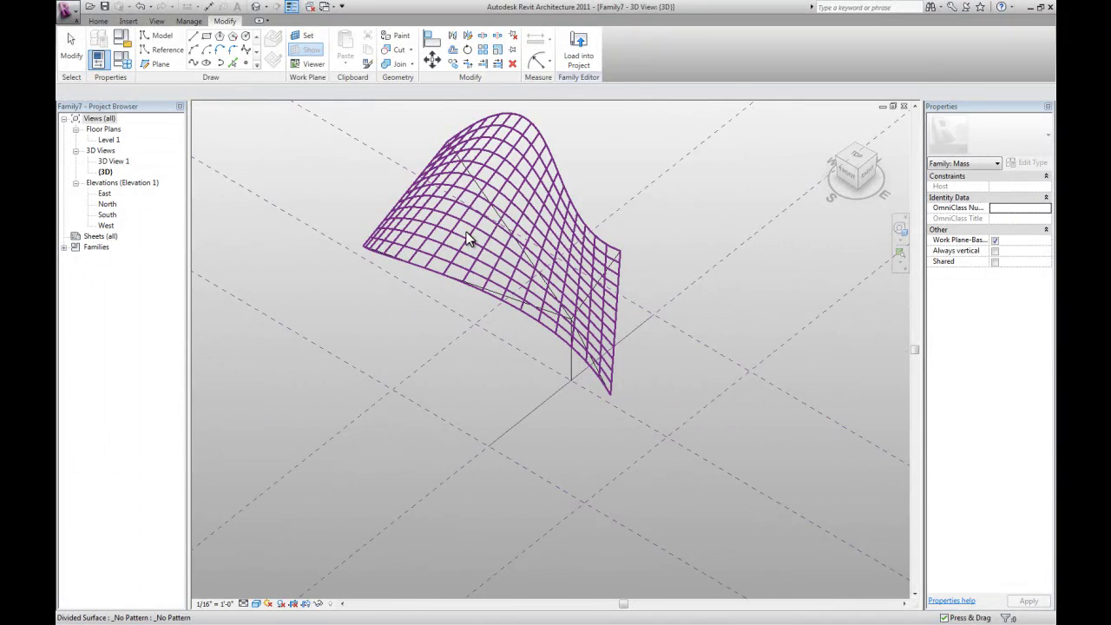
left_click(507, 261)
left_click(476, 347)
middle_click_drag(476, 348, 504, 326, "shift")
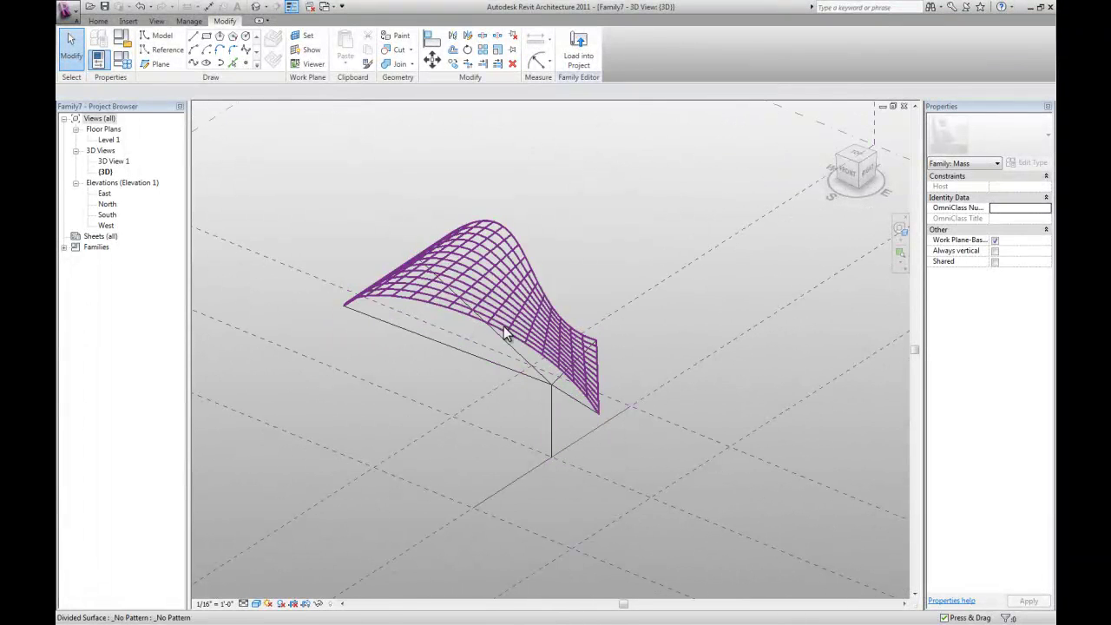
left_click(409, 330)
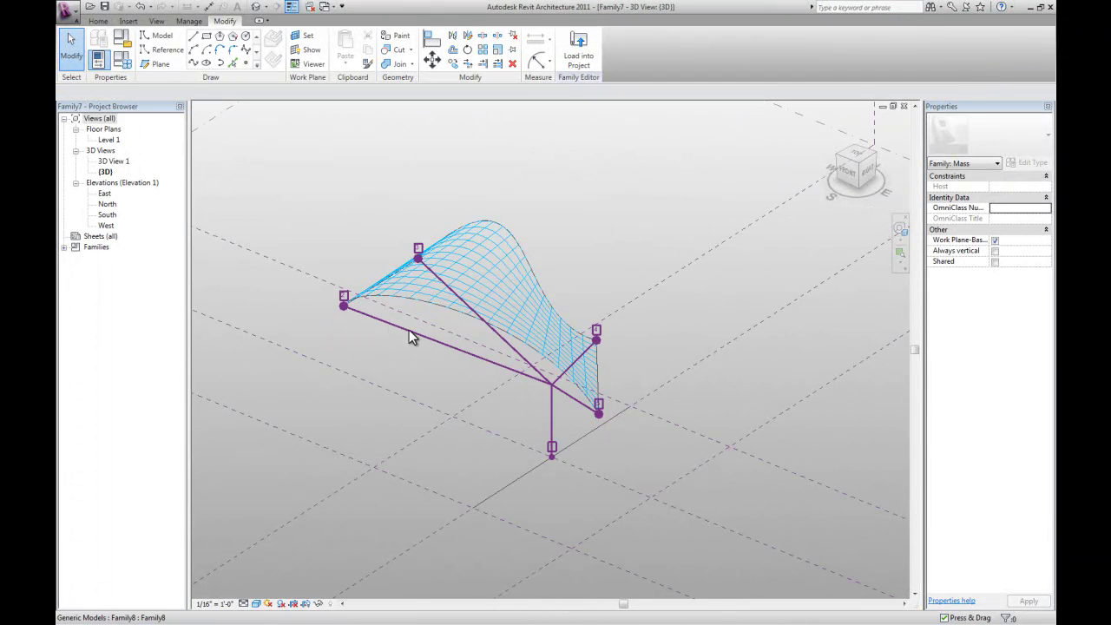
left_click(411, 352)
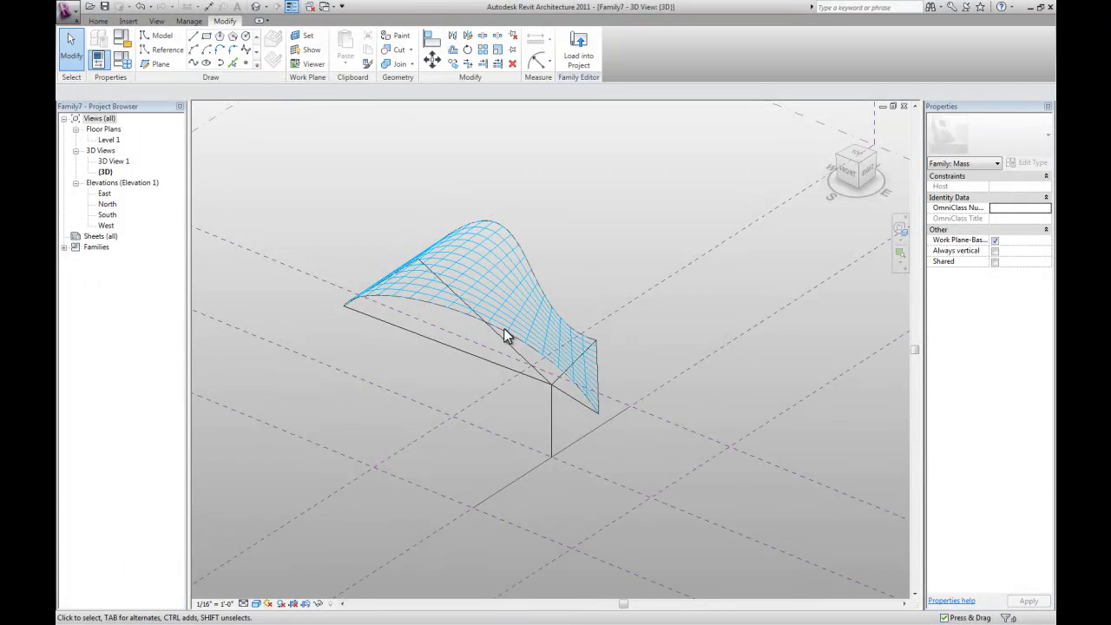
middle_click_drag(509, 335, 596, 357, "shift")
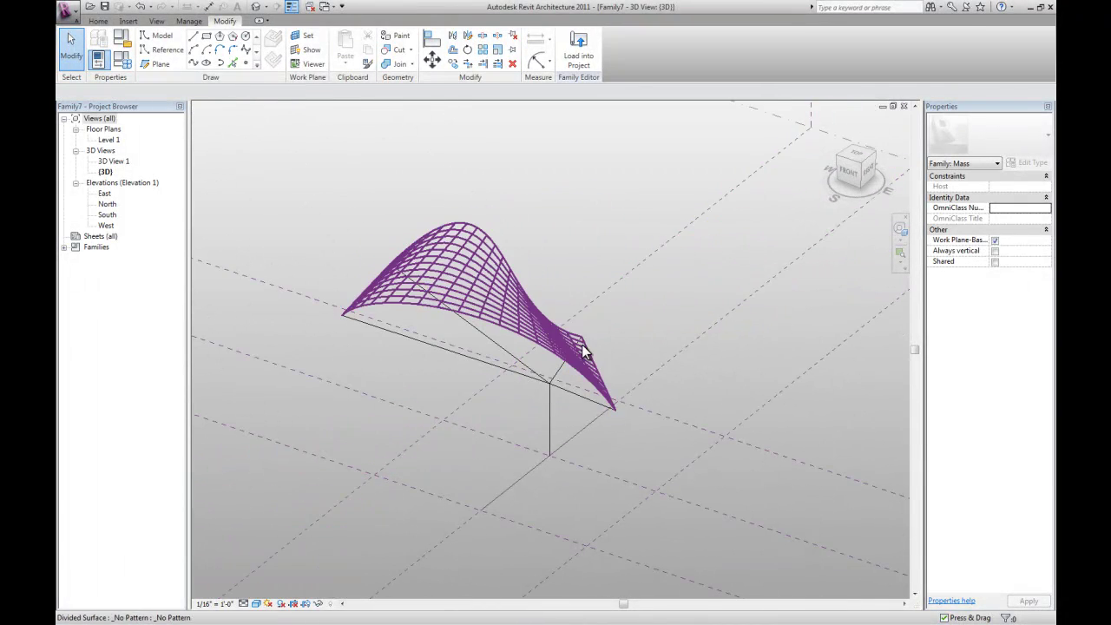